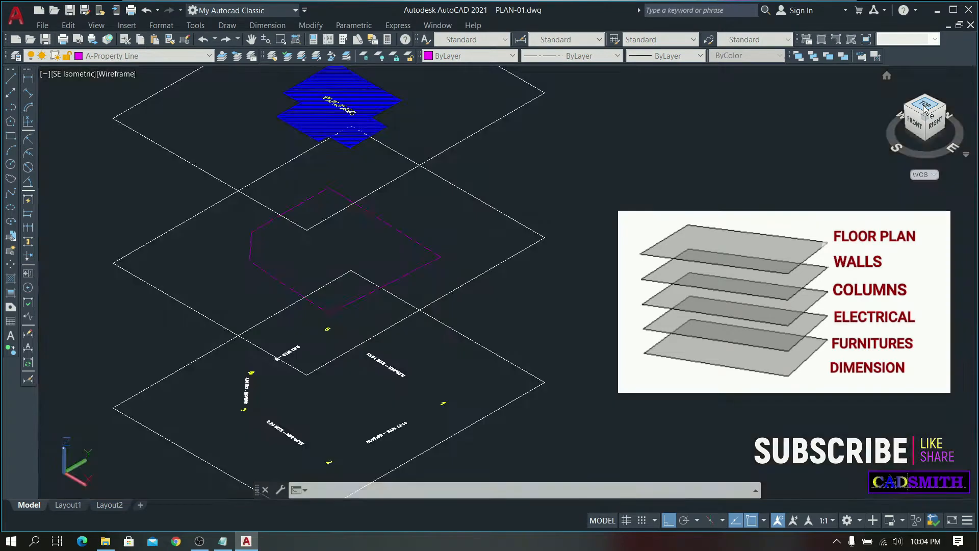
Switch the drawing to the Top view and zoom in on the building and its property line.
{"action": "left_click", "coordinate": [923, 106]}
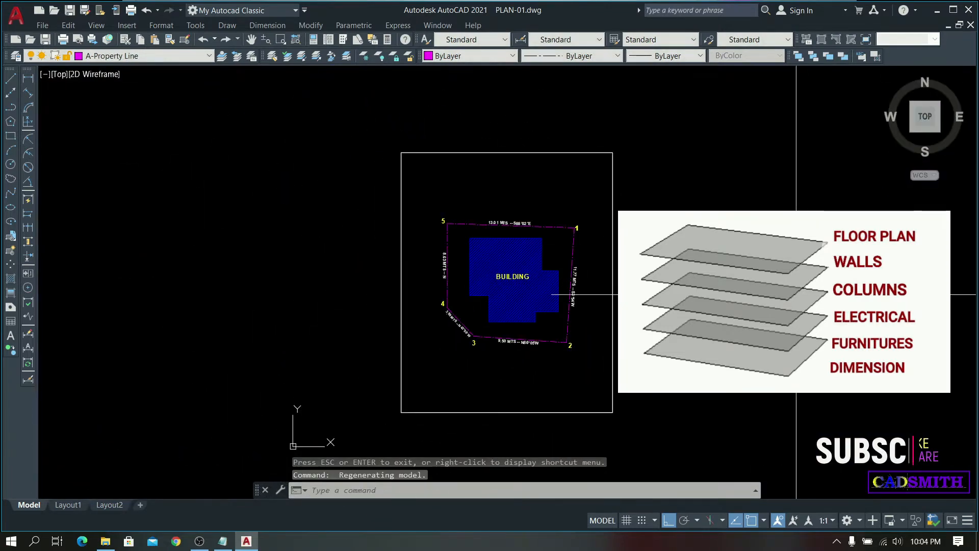
{"action": "middle_click_drag", "start_coordinate": [424, 137], "coordinate": [318, 134]}
{"action": "left_click", "coordinate": [266, 39]}
{"action": "mouse_move", "coordinate": [416, 299]}
{"action": "left_mouse_down"}
{"action": "mouse_move", "coordinate": [467, 250]}
{"action": "mouse_move", "coordinate": [480, 187]}
{"action": "left_mouse_up"}
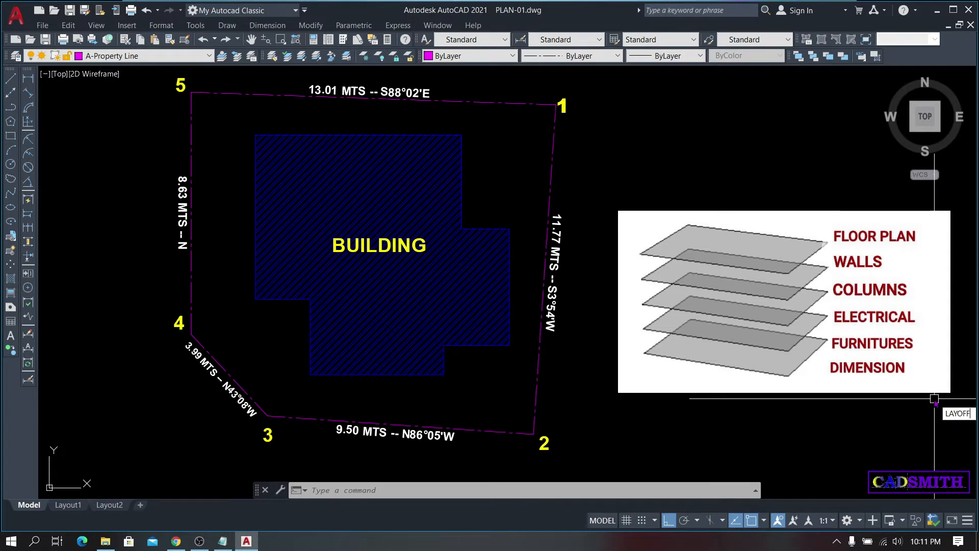
Turn off the layers of the boundary text and the building hatch with LAYOFF, and restore all layers with LAYON.
{"action": "key", "text": "Return"}
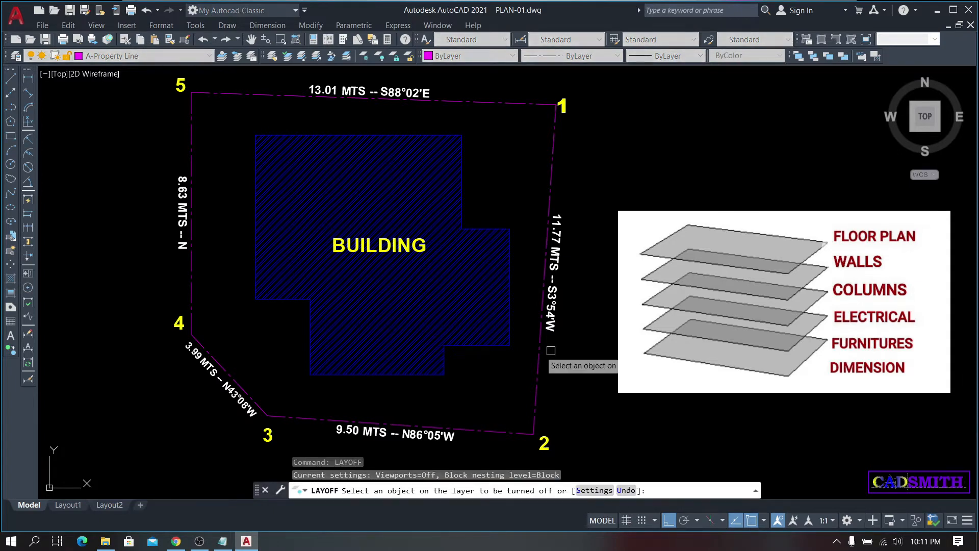
{"action": "left_click", "coordinate": [555, 254]}
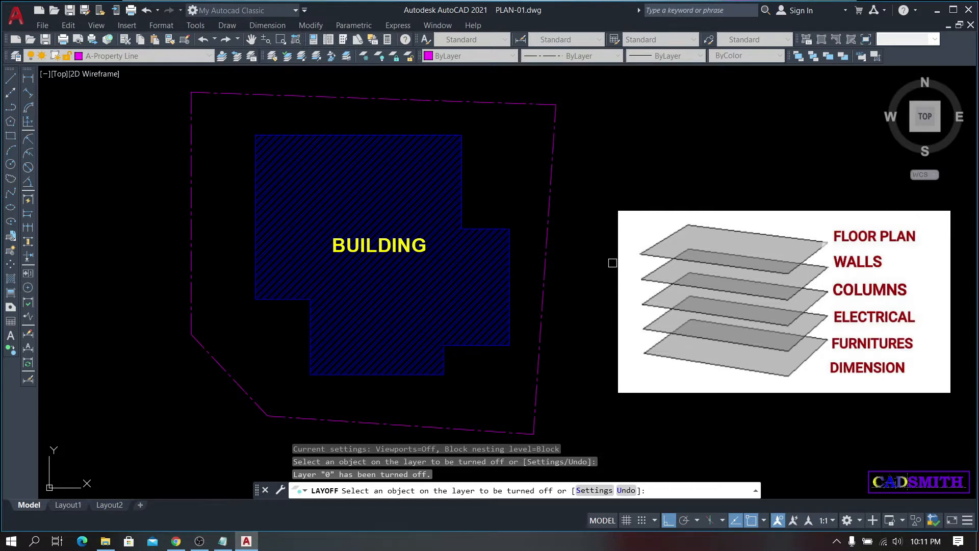
{"action": "left_click", "coordinate": [481, 232]}
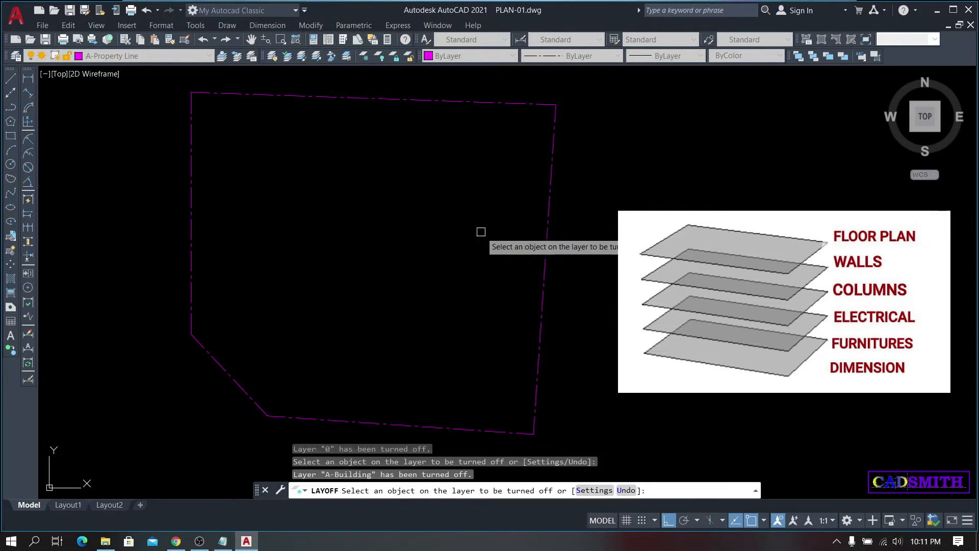
{"action": "key", "text": "Return"}
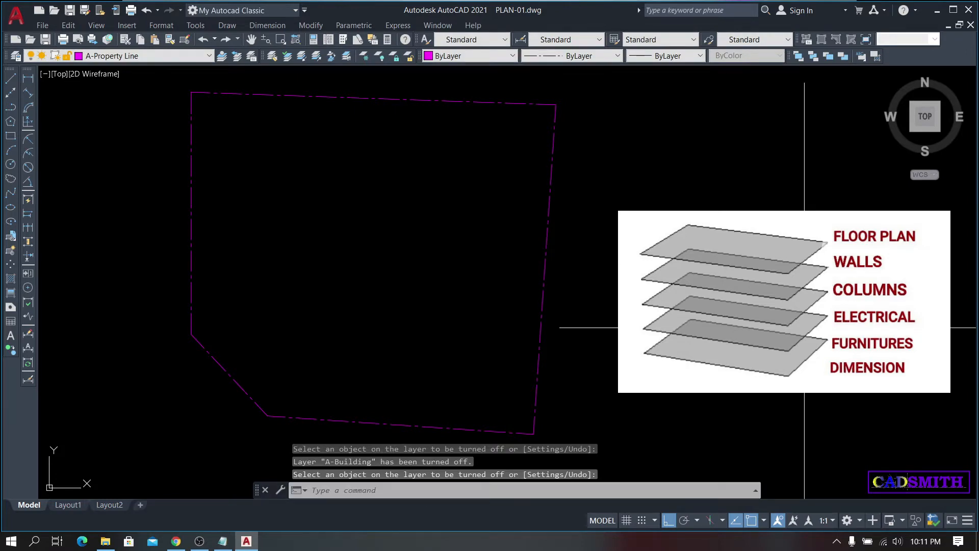
{"action": "type", "text": "layon"}
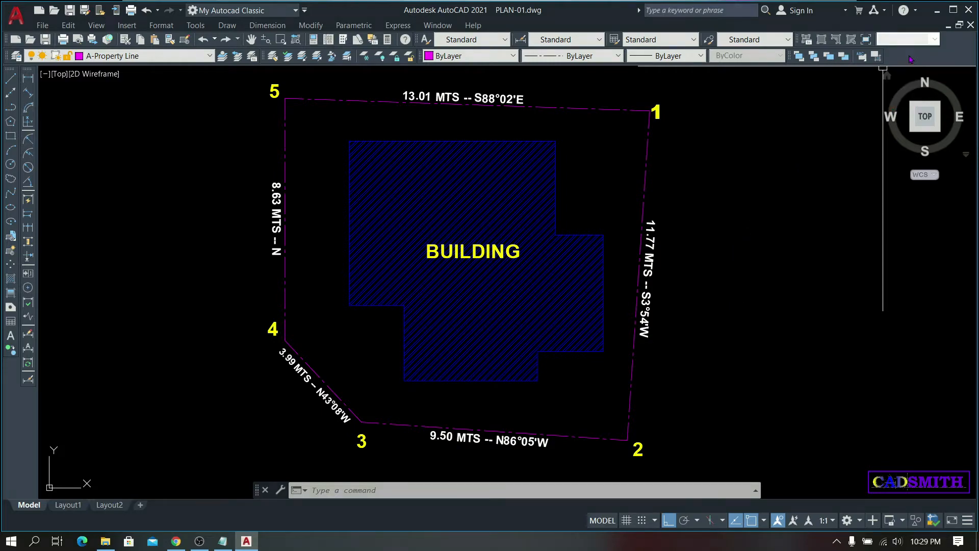
{"action": "right_click", "coordinate": [910, 60]}
{"action": "mouse_move", "coordinate": [923, 63]}
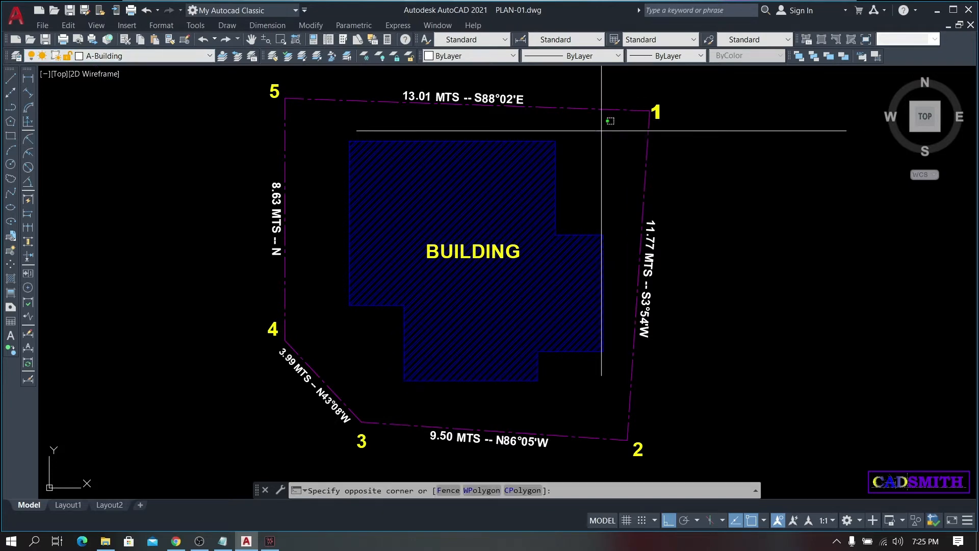
Identify the property line's layer by selecting the line, and turn the A-Property Line layer off and back on.
{"action": "left_click", "coordinate": [592, 100]}
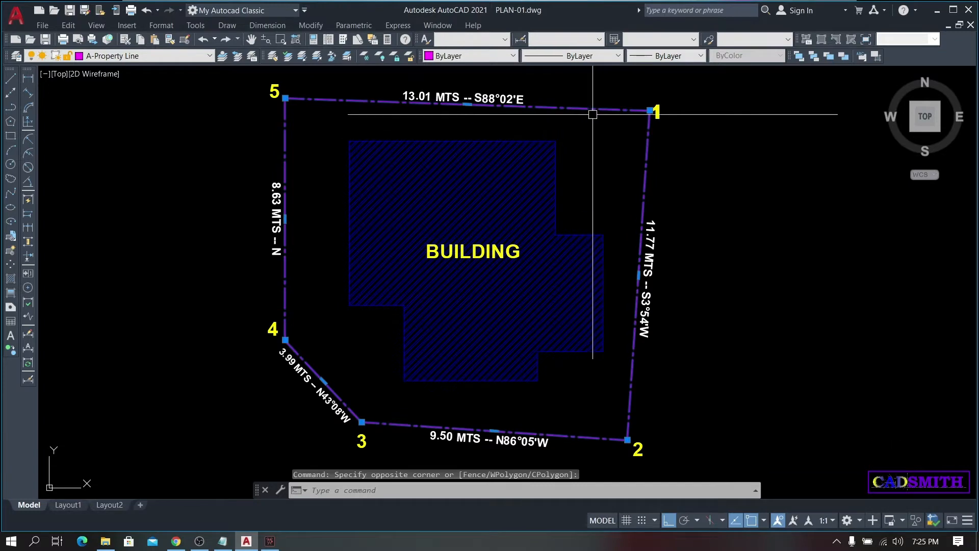
{"action": "left_click", "coordinate": [131, 57]}
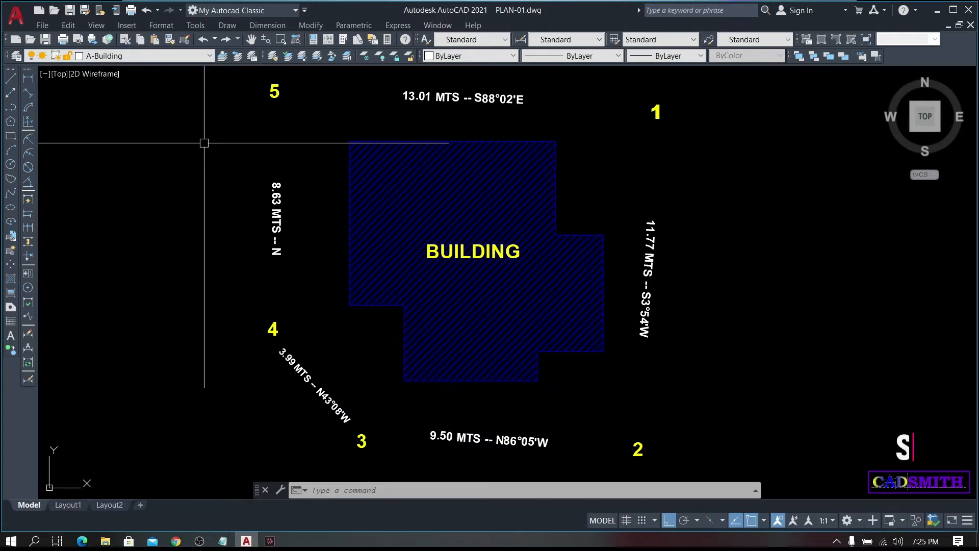
{"action": "left_click", "coordinate": [164, 56]}
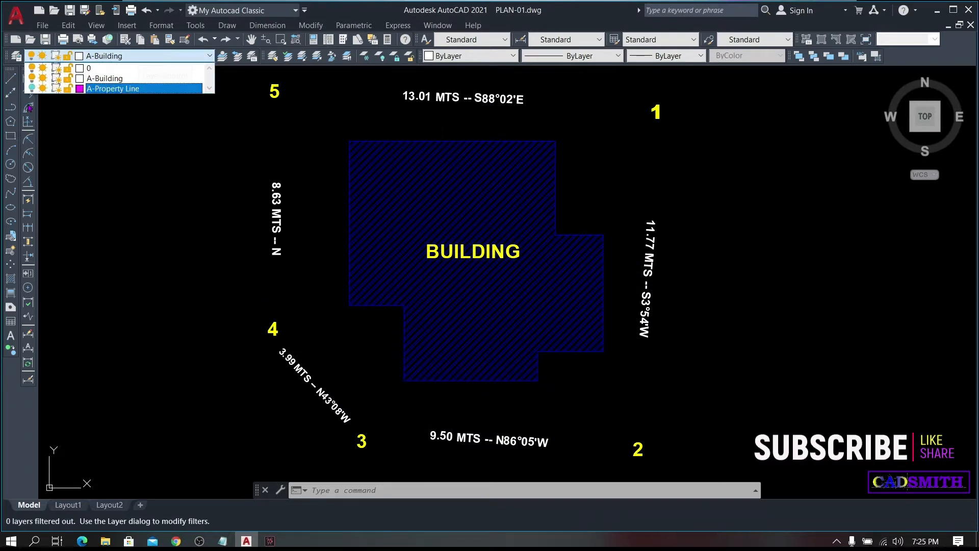
{"action": "left_click", "coordinate": [32, 88]}
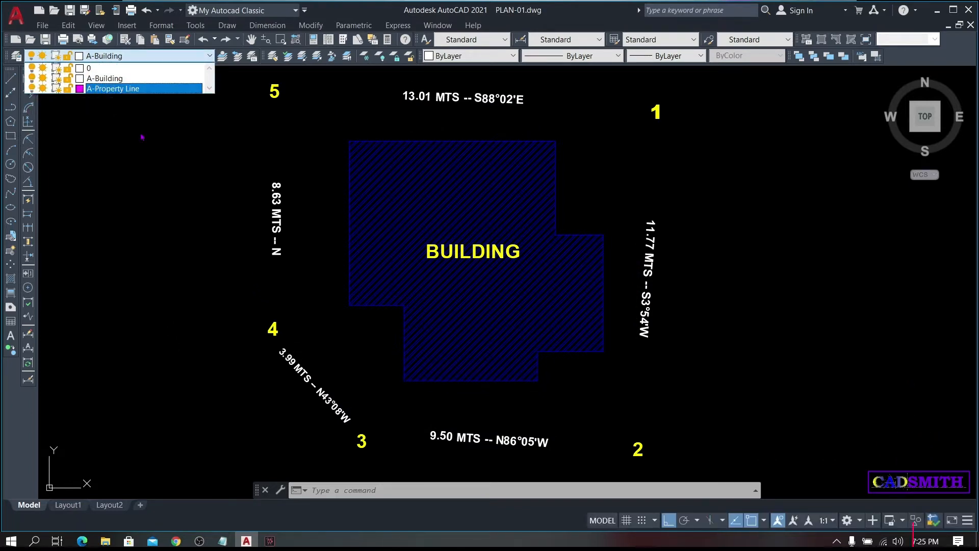
{"action": "left_click", "coordinate": [142, 137]}
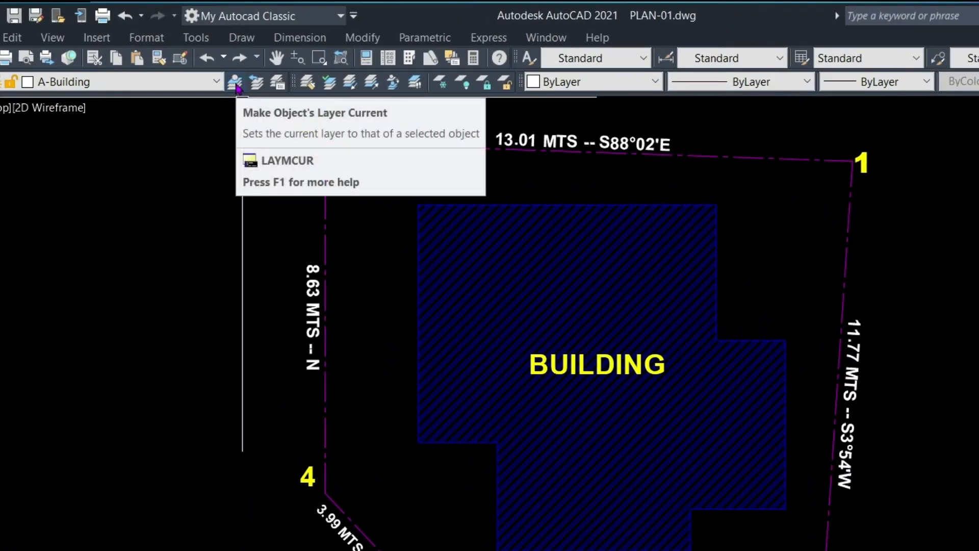
Make A-Property Line the current layer by picking the property line with Make Object's Layer Current.
{"action": "left_click", "coordinate": [235, 83]}
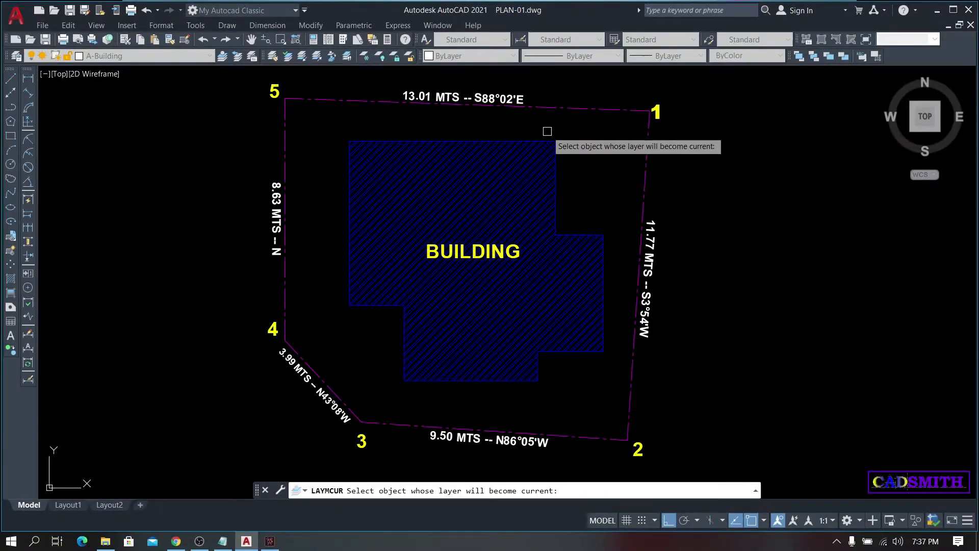
{"action": "left_click", "coordinate": [554, 106]}
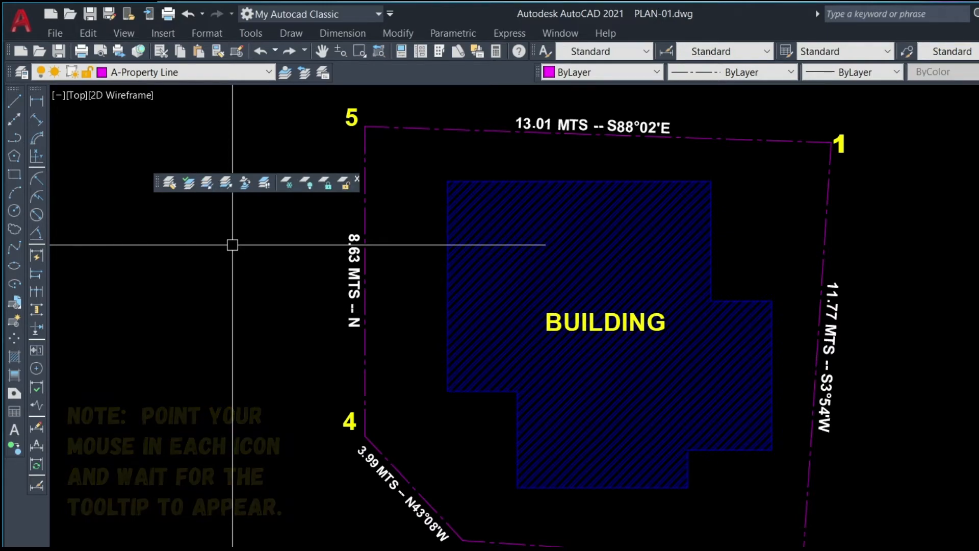
Switch the workspace to Drafting & Annotation and expand its set of layer tools.
{"action": "left_click", "coordinate": [369, 17]}
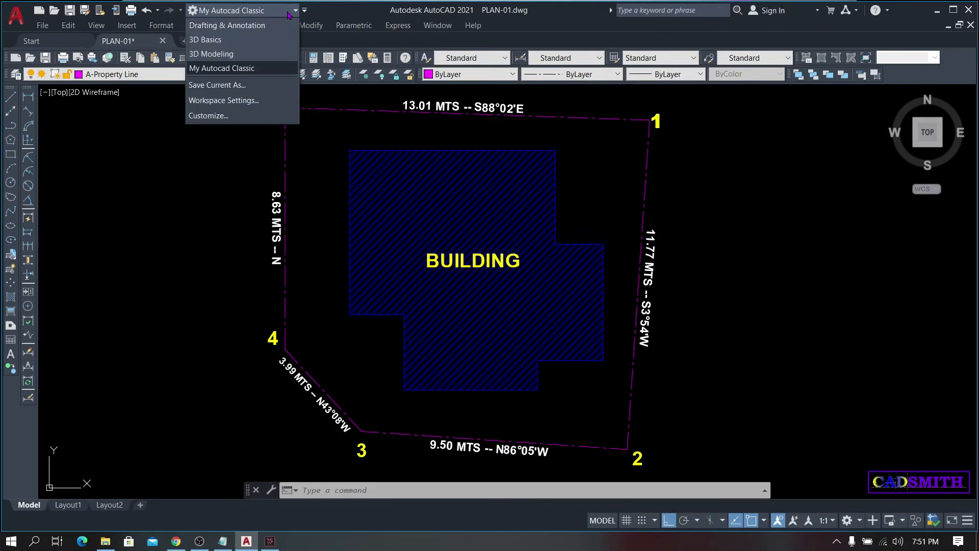
{"action": "left_click", "coordinate": [261, 26]}
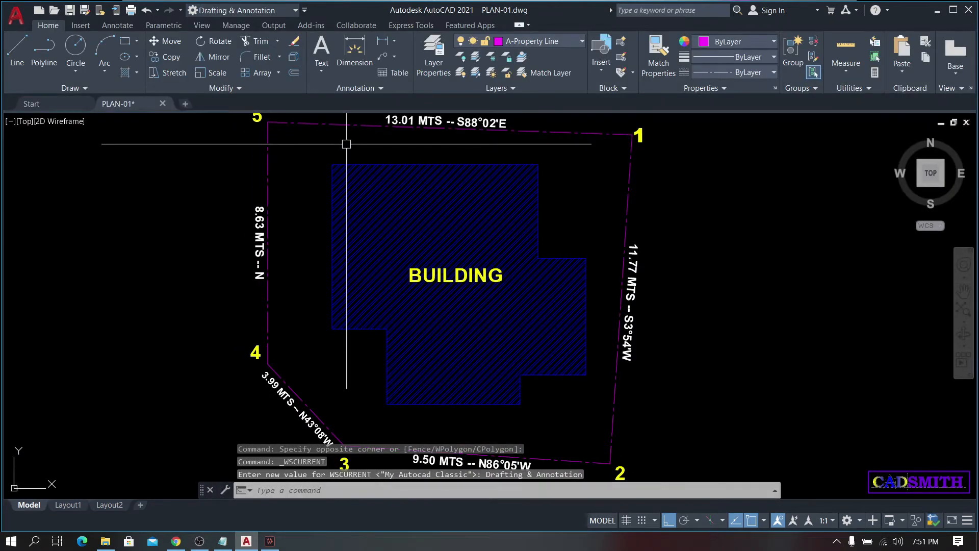
{"action": "left_click", "coordinate": [529, 89]}
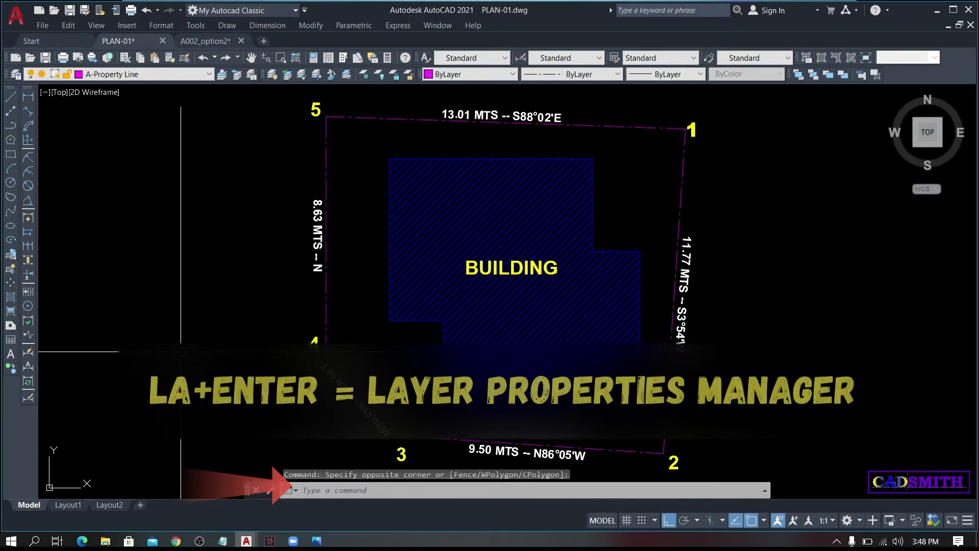
Open the Layer Properties Manager and resize its window and Name column to show all the layer properties.
{"action": "type", "text": "la"}
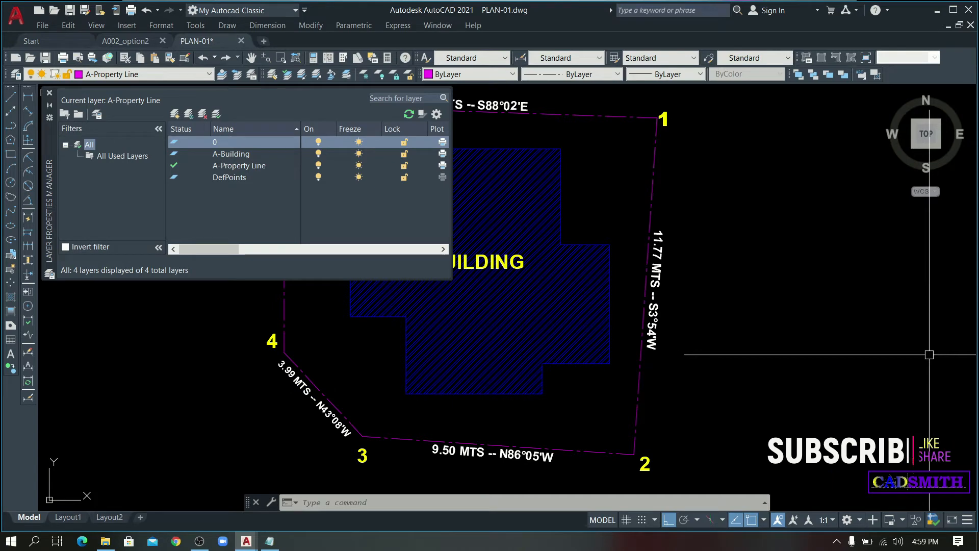
{"action": "left_click", "coordinate": [492, 218]}
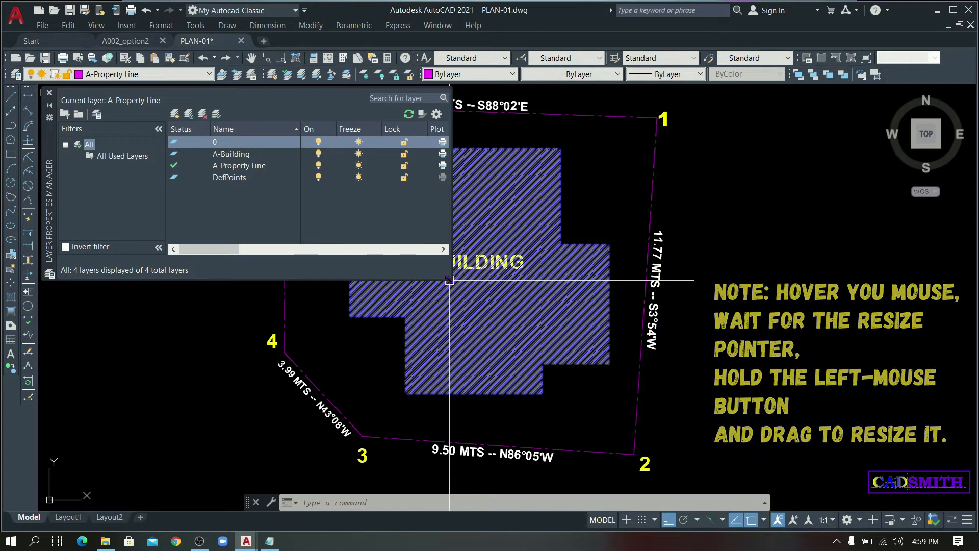
{"action": "left_click_drag", "start_coordinate": [449, 279], "coordinate": [940, 476]}
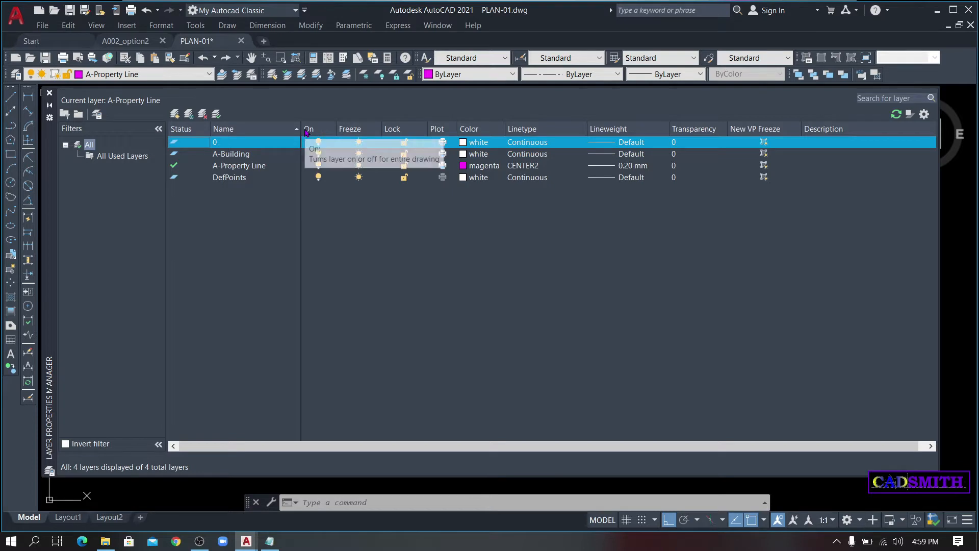
{"action": "mouse_move", "coordinate": [302, 128]}
{"action": "left_mouse_down"}
{"action": "mouse_move", "coordinate": [280, 128]}
{"action": "mouse_move", "coordinate": [310, 129]}
{"action": "left_mouse_up"}
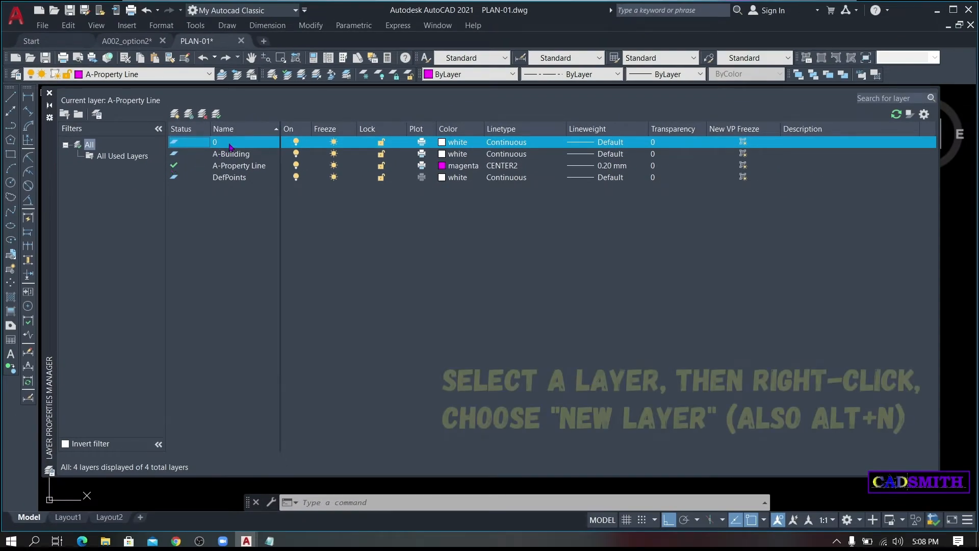
Create a new layer named A-Wall based on layer 0.
{"action": "right_click", "coordinate": [230, 147]}
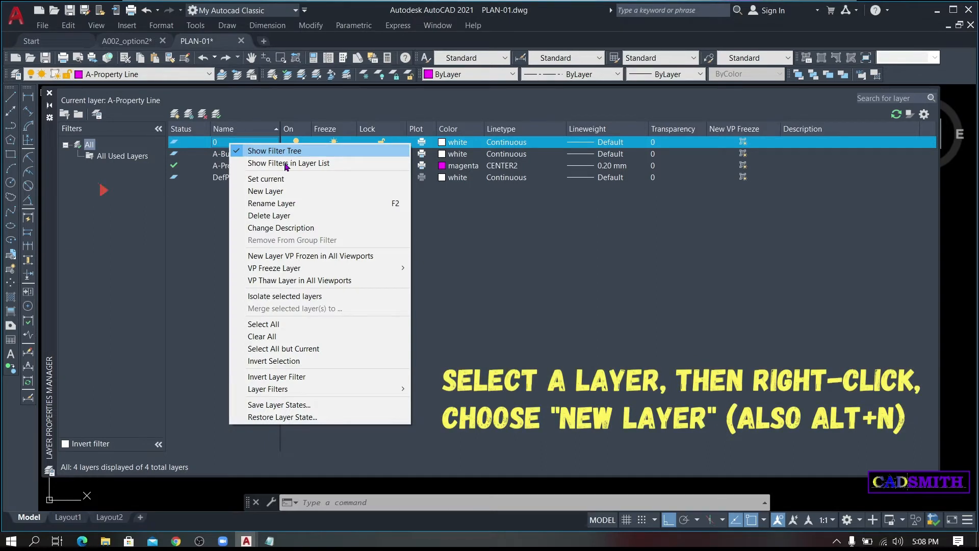
{"action": "left_click", "coordinate": [265, 190]}
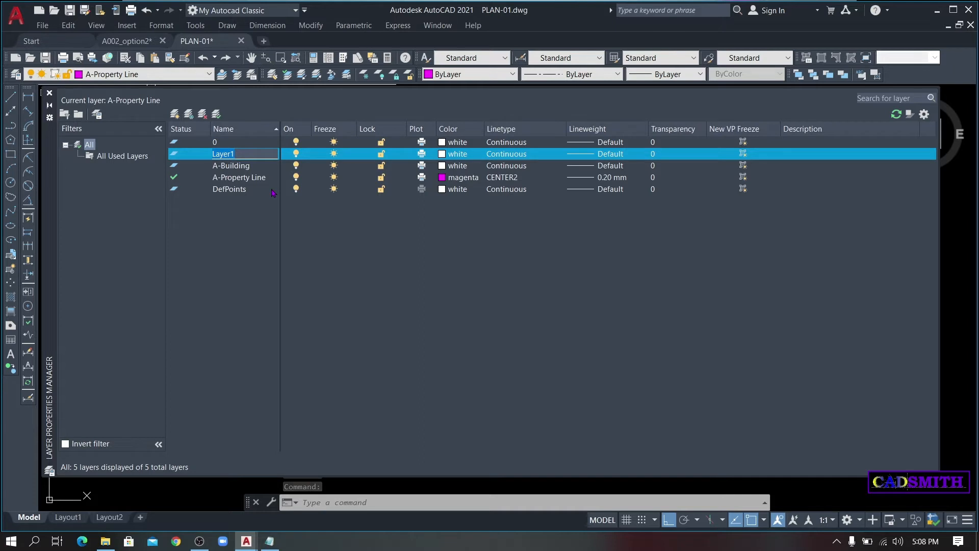
{"action": "type", "text": "A"}
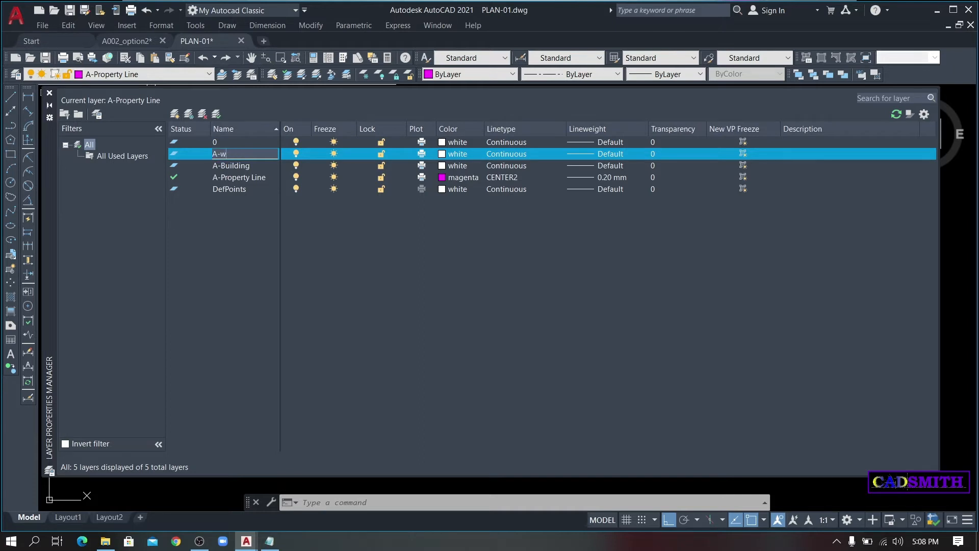
{"action": "type", "text": "-Wall"}
{"action": "key", "text": "Return"}
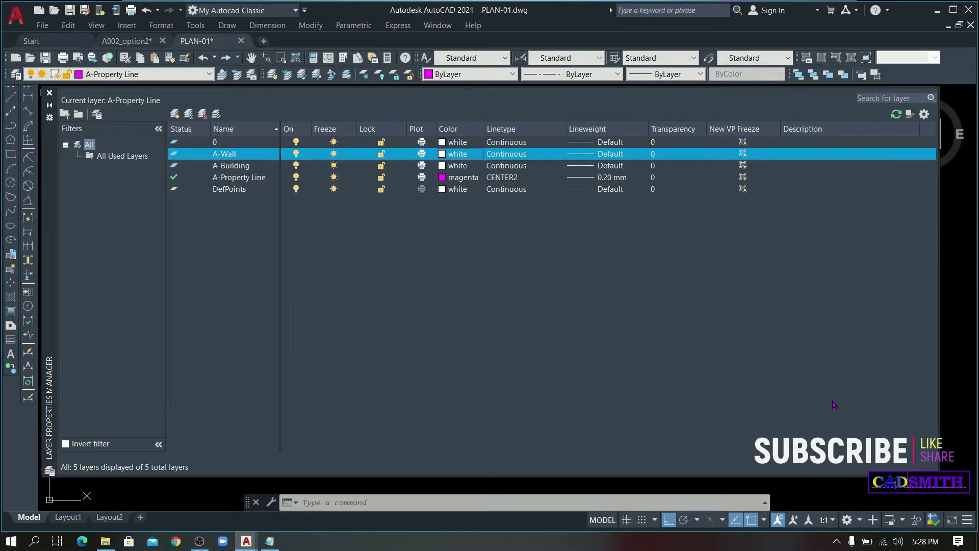
Set the A-Wall layer's color to yellow.
{"action": "left_click", "coordinate": [235, 146]}
{"action": "left_click", "coordinate": [235, 155]}
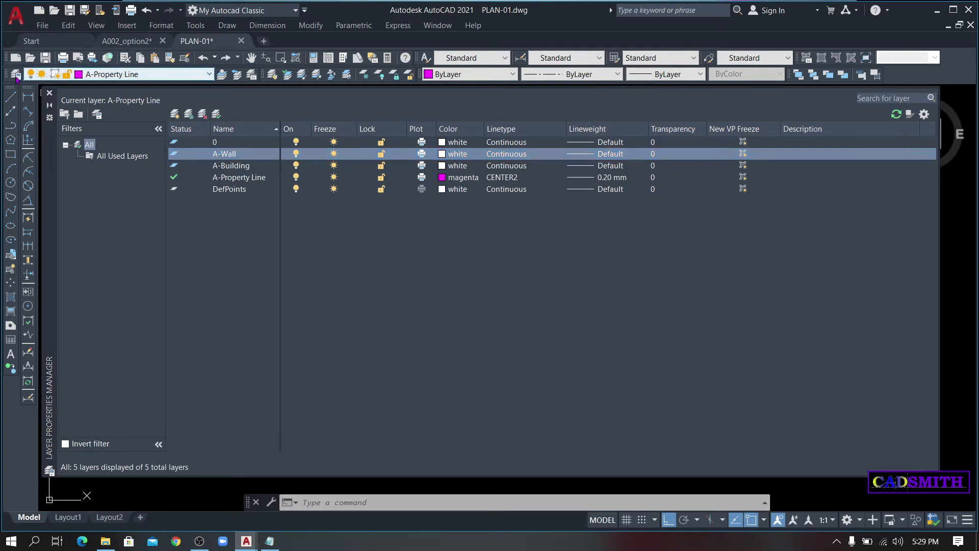
{"action": "left_click", "coordinate": [442, 155]}
{"action": "left_click", "coordinate": [395, 297]}
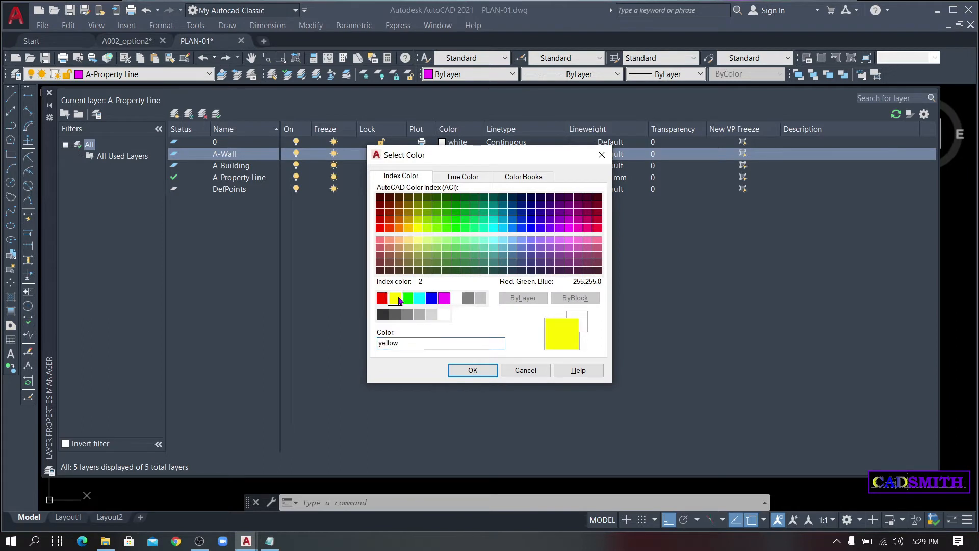
{"action": "left_click", "coordinate": [470, 371]}
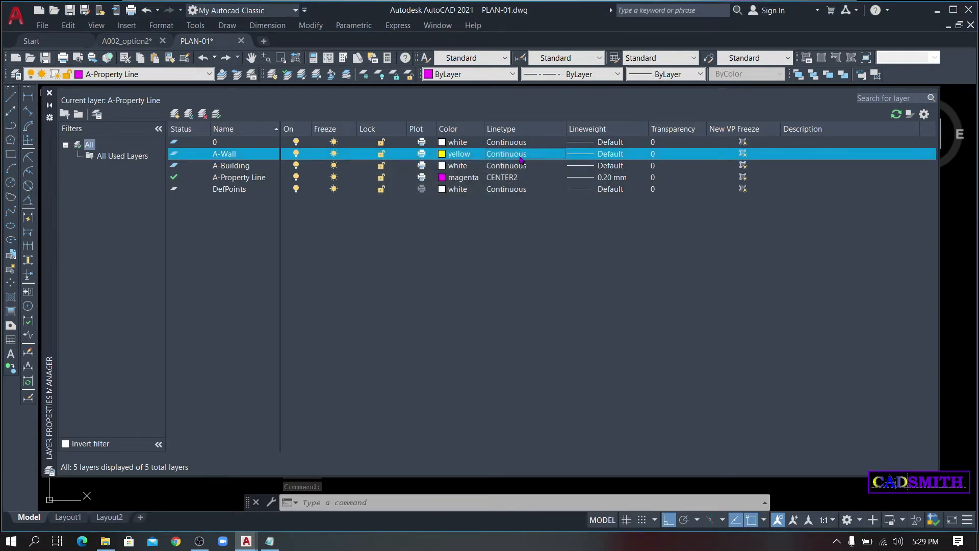
Set the A-Wall layer's lineweight to 0.20 mm.
{"action": "left_click", "coordinate": [599, 157]}
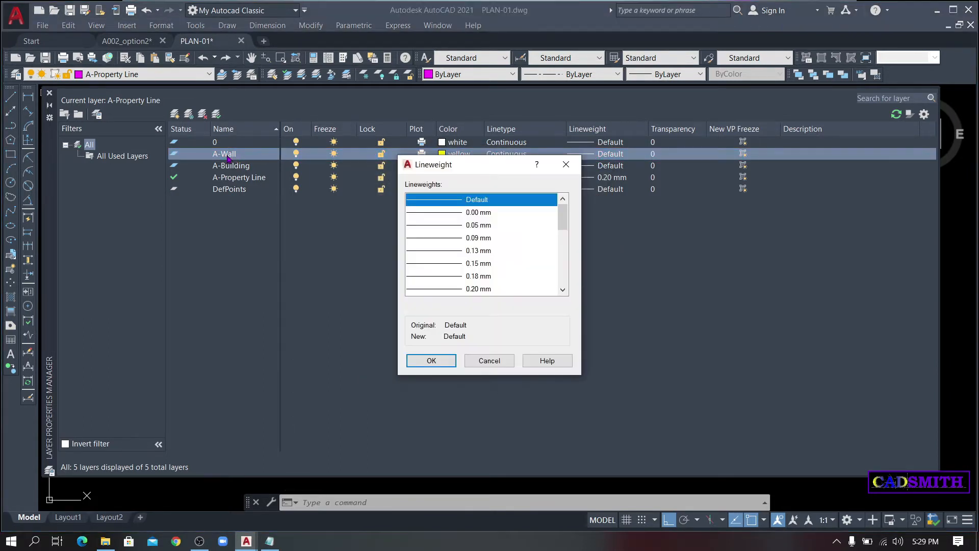
{"action": "left_click", "coordinate": [563, 289]}
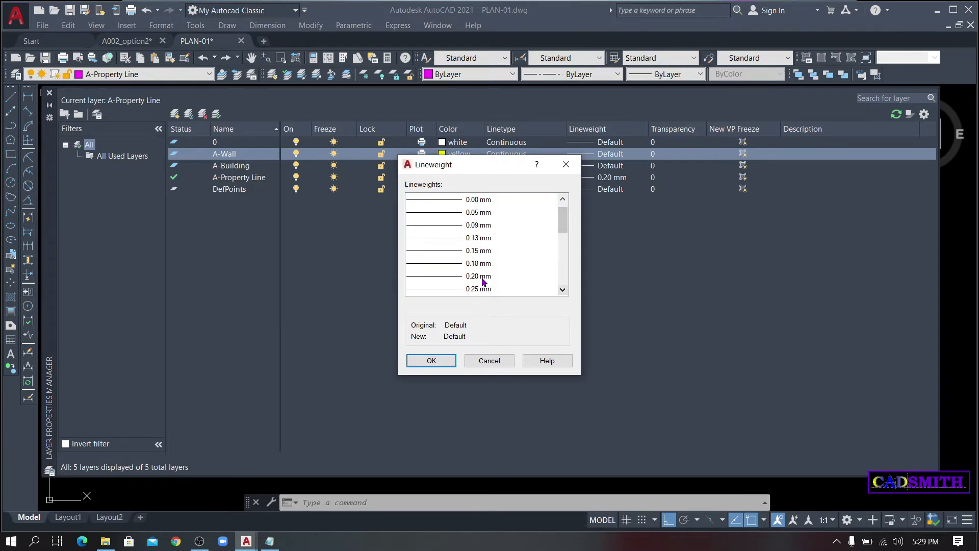
{"action": "left_click", "coordinate": [479, 275]}
{"action": "left_click", "coordinate": [442, 360]}
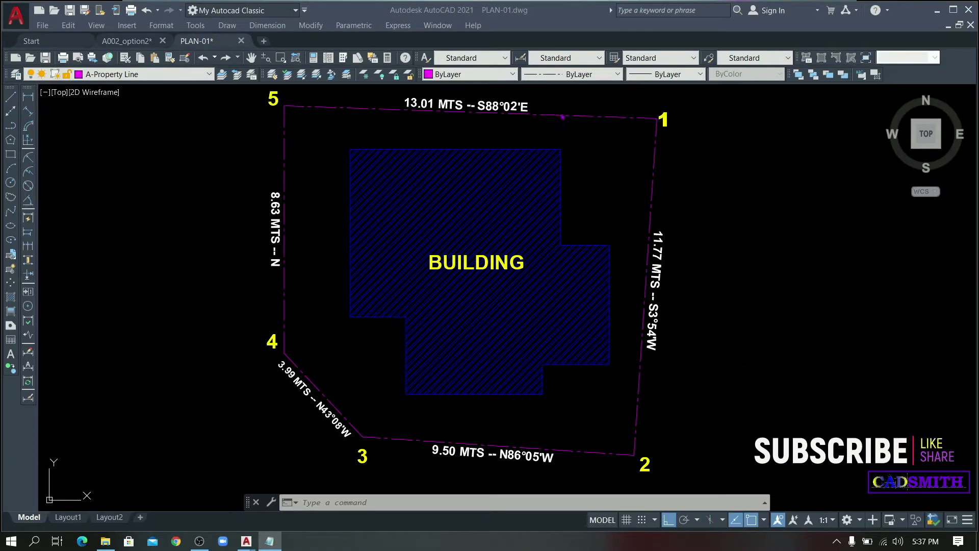
Load and reload all linetypes from acad.lin, and keep CENTER2 as the A-Property Line layer's linetype.
{"action": "type", "text": "la"}
{"action": "key", "text": "Return"}
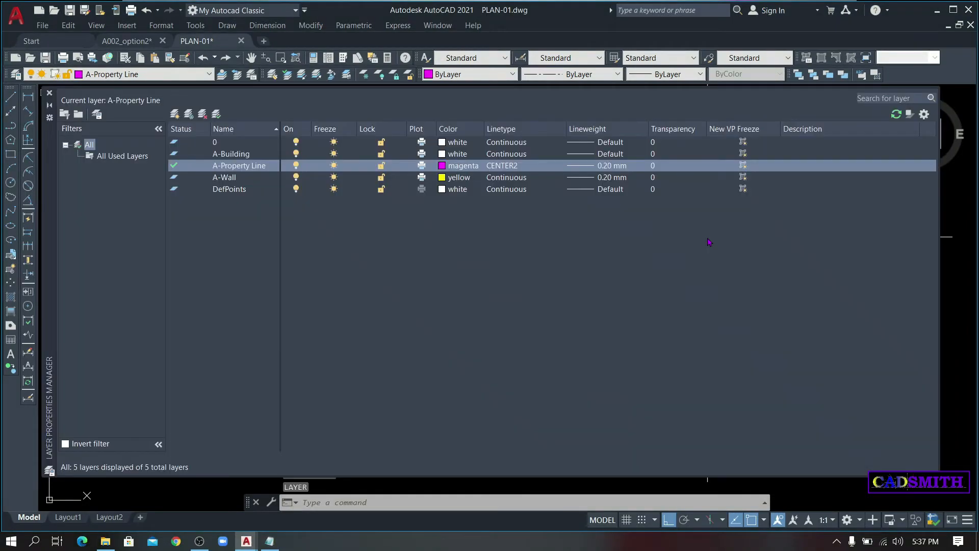
{"action": "left_click", "coordinate": [513, 169]}
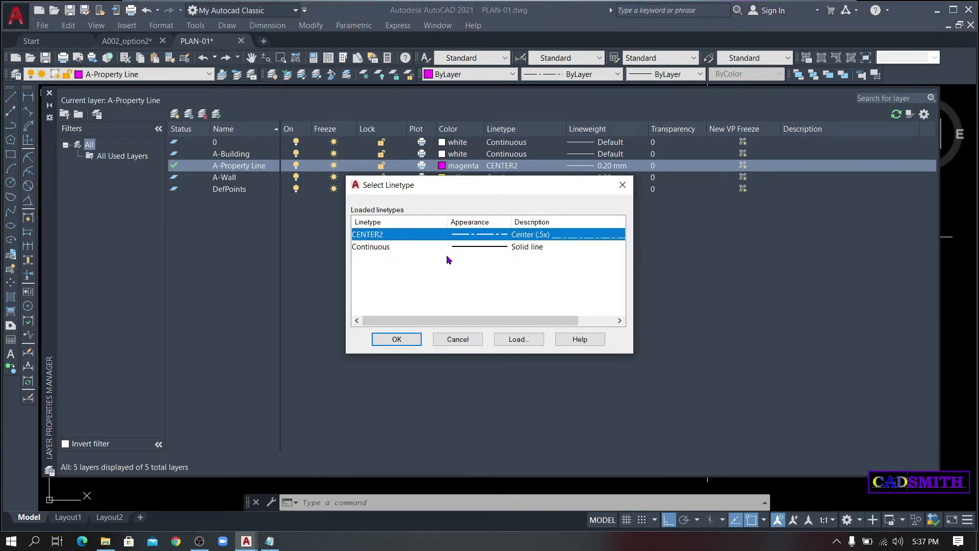
{"action": "left_click", "coordinate": [517, 339]}
{"action": "left_click", "coordinate": [398, 248]}
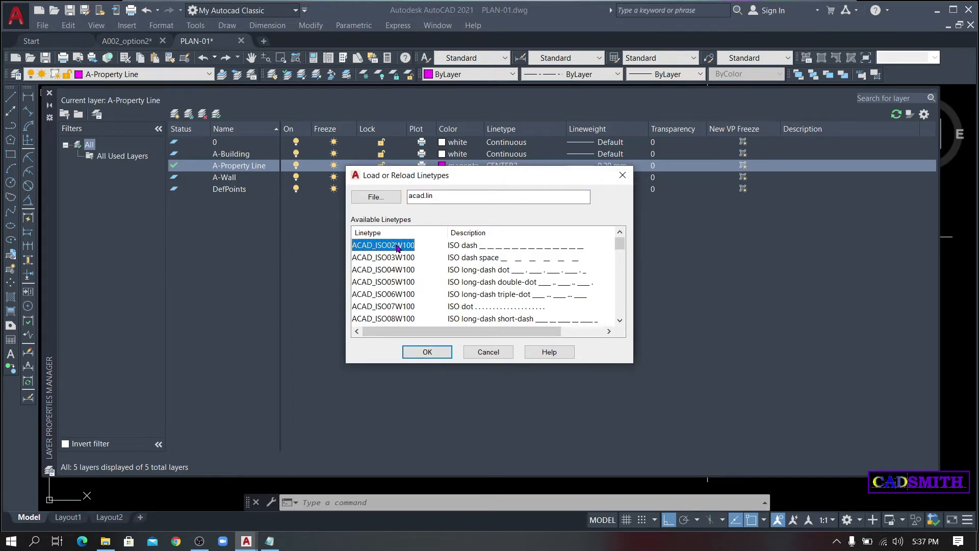
{"action": "key", "text": "ctrl+a"}
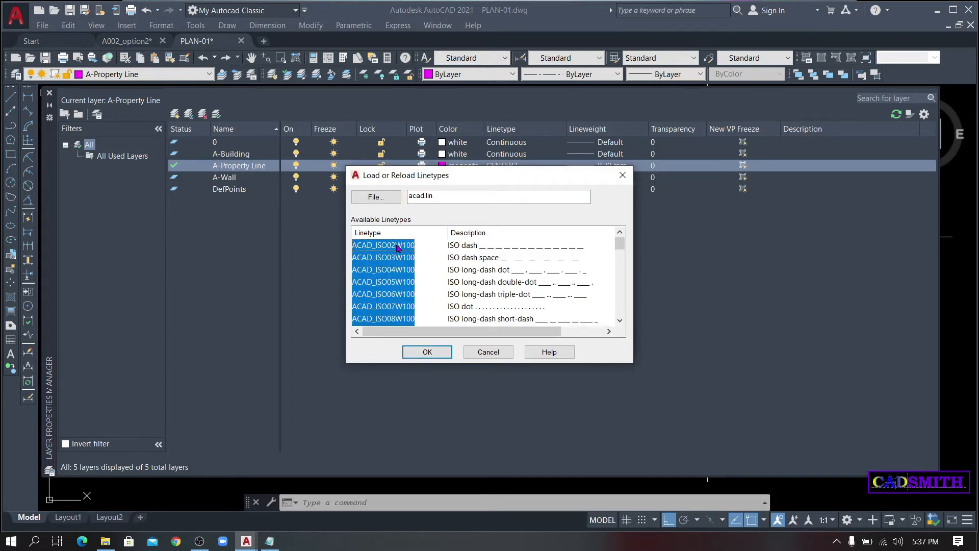
{"action": "left_click", "coordinate": [430, 351]}
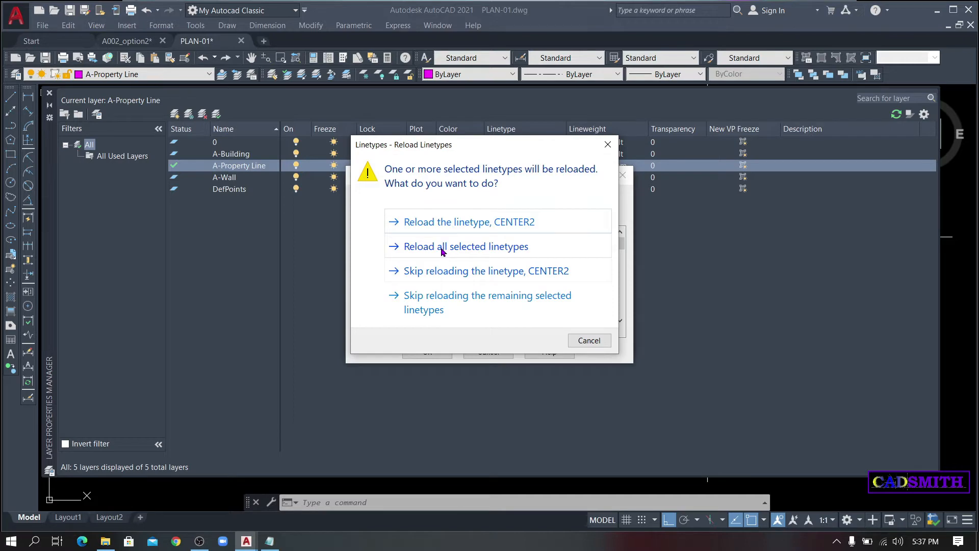
{"action": "left_click", "coordinate": [441, 248]}
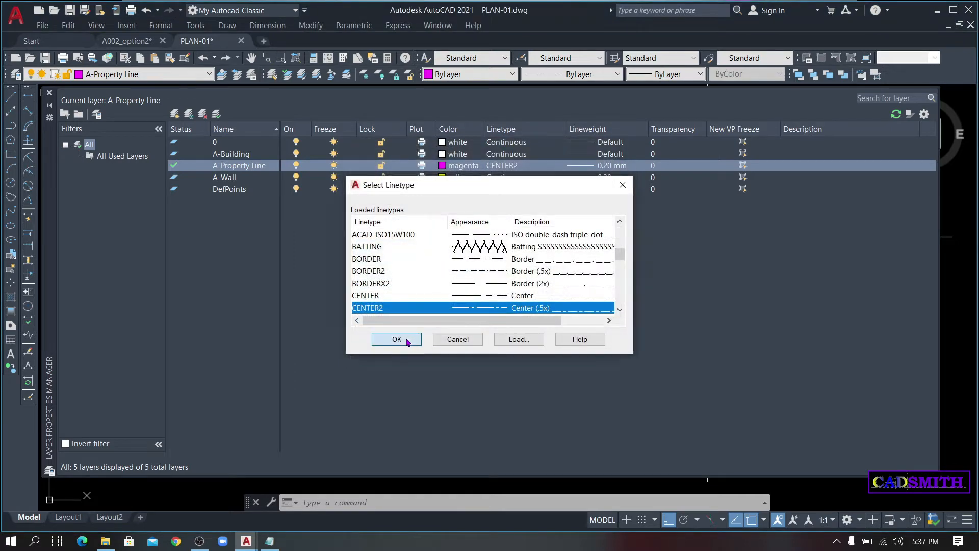
{"action": "left_click", "coordinate": [396, 339]}
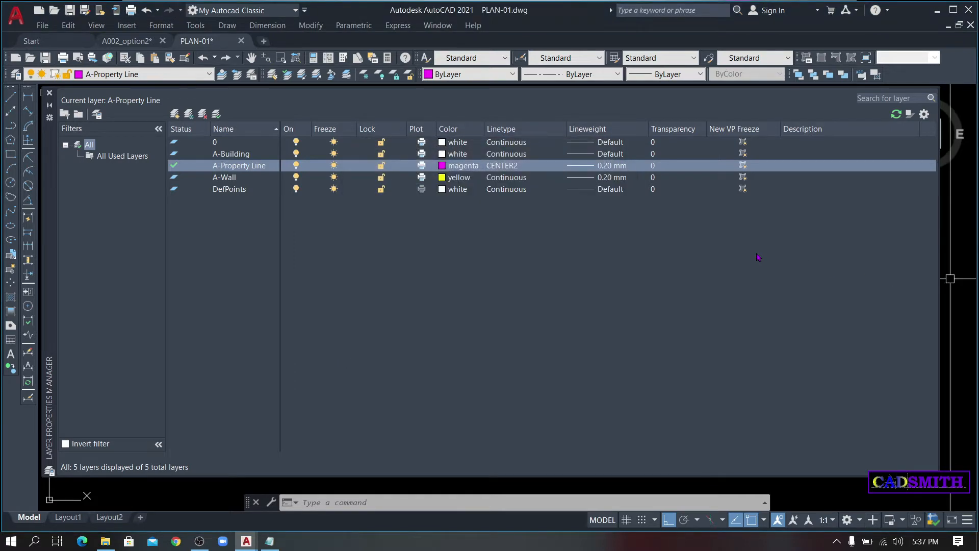
{"action": "left_click", "coordinate": [505, 165]}
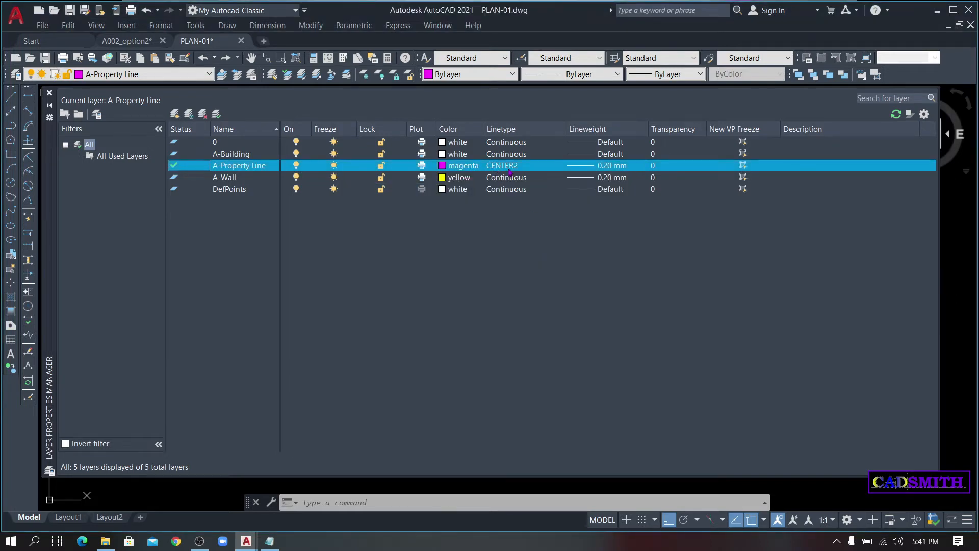
{"action": "left_click", "coordinate": [50, 93]}
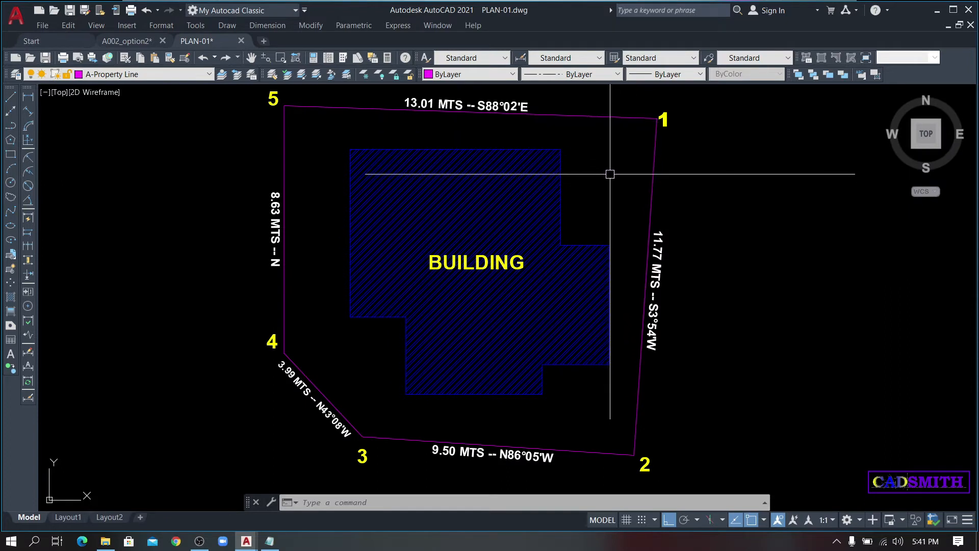
Set the global linetype scale factor to 1000 with LTSCALE.
{"action": "type", "text": "LTS"}
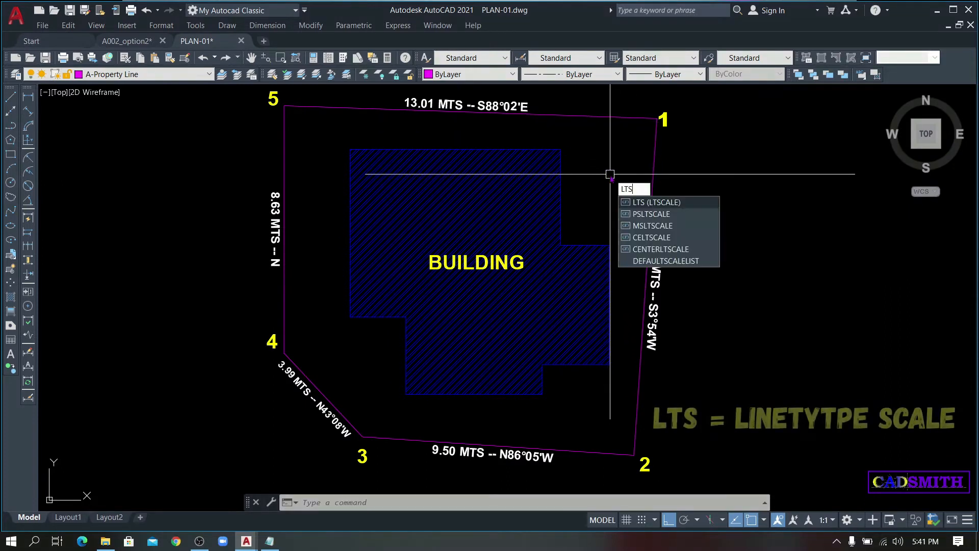
{"action": "key", "text": "Return"}
{"action": "type", "text": "1000"}
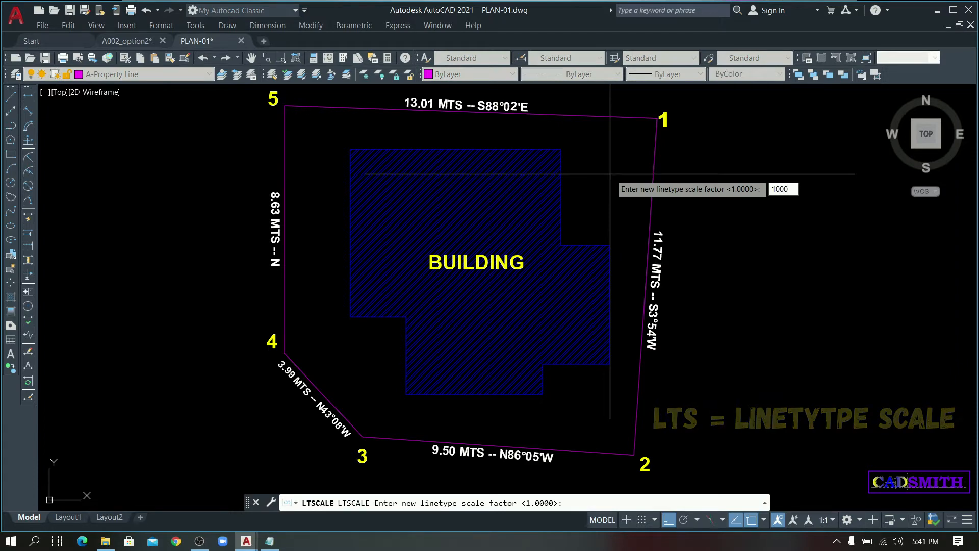
{"action": "key", "text": "Return"}
{"action": "scroll", "coordinate": [610, 169], "scroll_direction": "up", "scroll_amount": 5}
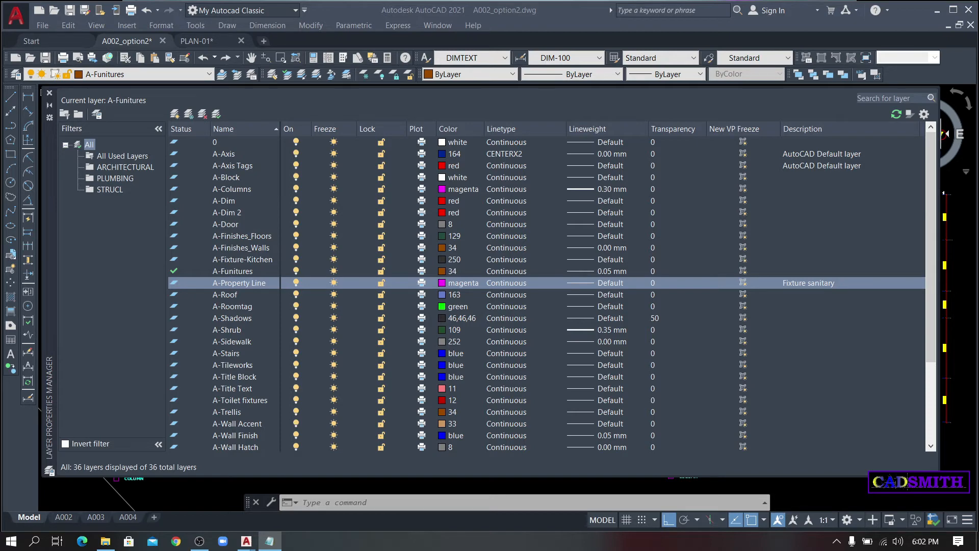
Create a layer group filter named ELECTRICAL under All in A002_option2.dwg, and return to the full layer list.
{"action": "left_click", "coordinate": [89, 145]}
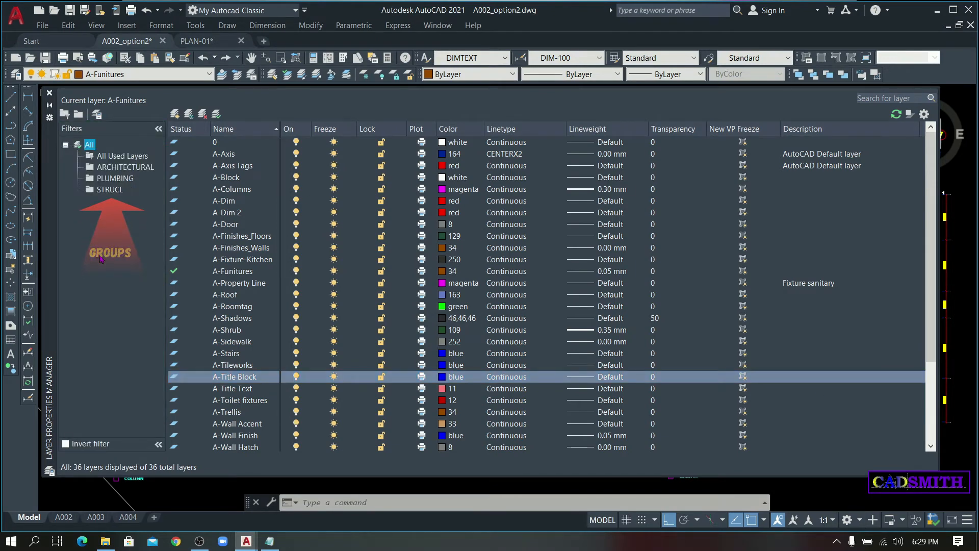
{"action": "right_click", "coordinate": [91, 146]}
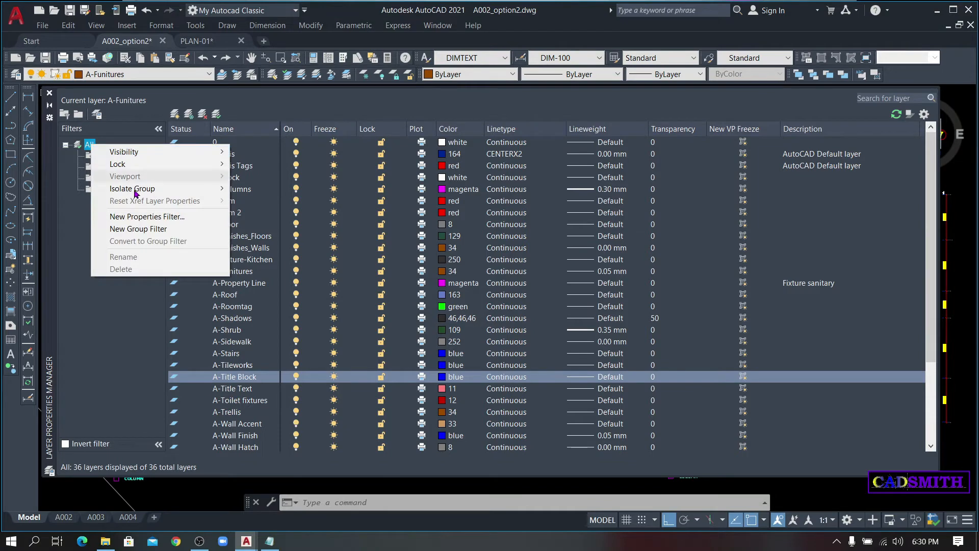
{"action": "left_click", "coordinate": [129, 230]}
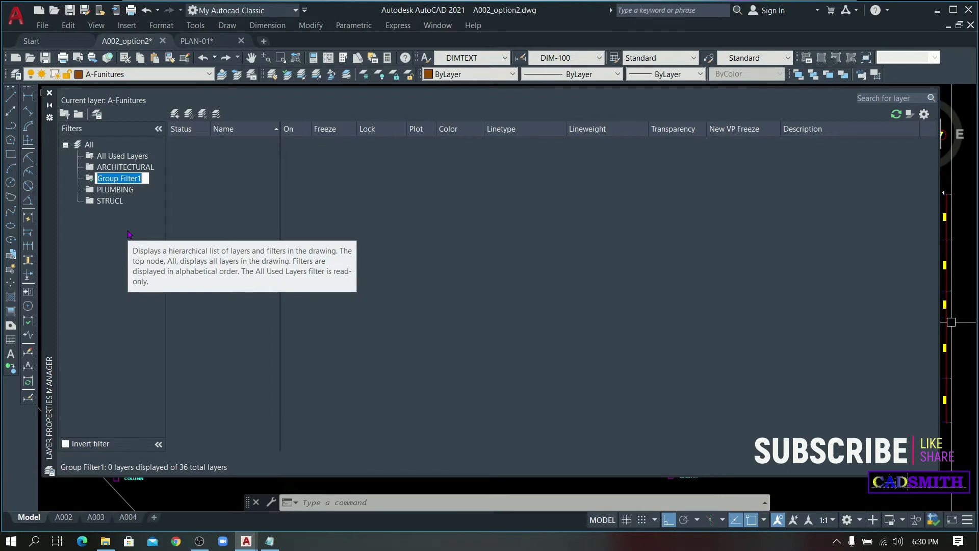
{"action": "type", "text": "ELECTRICAL"}
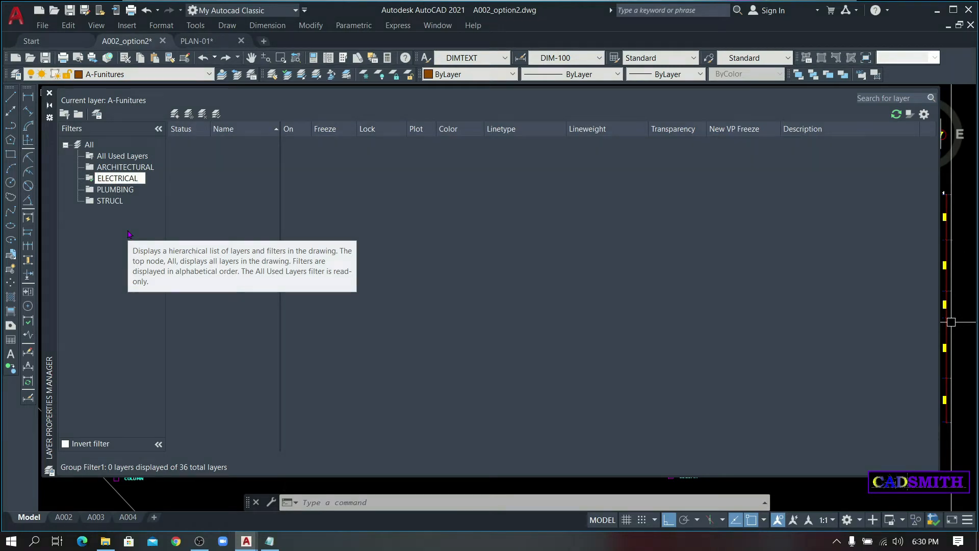
{"action": "key", "text": "Return"}
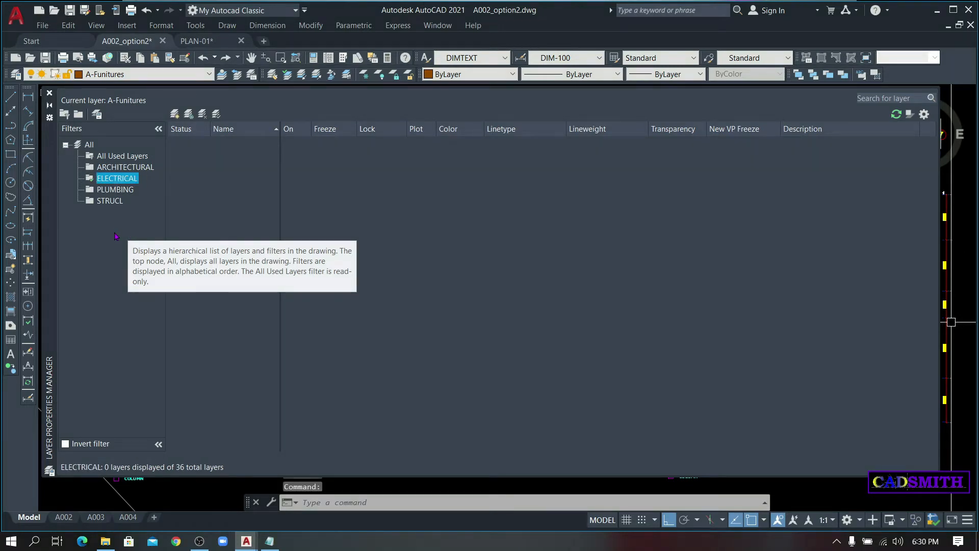
{"action": "left_click", "coordinate": [90, 145]}
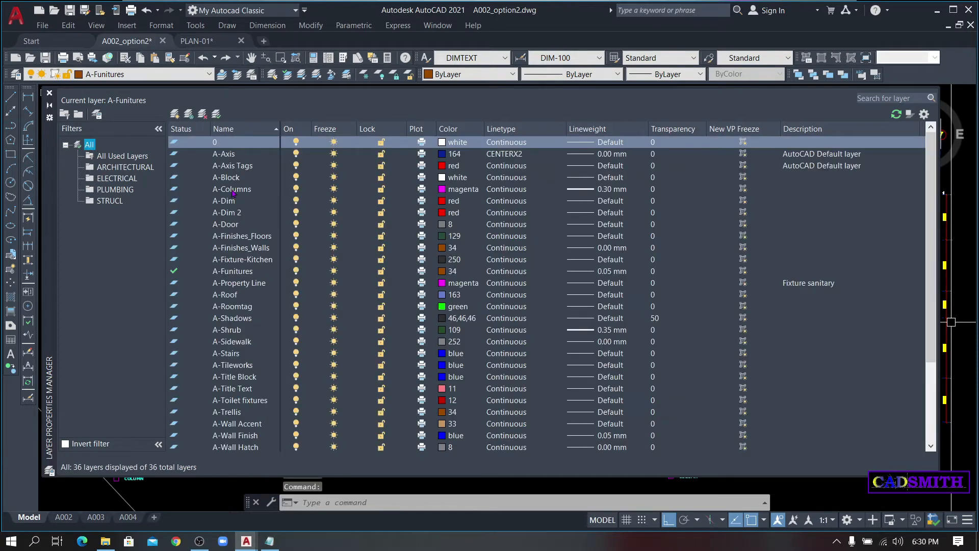
{"action": "left_click", "coordinate": [233, 179]}
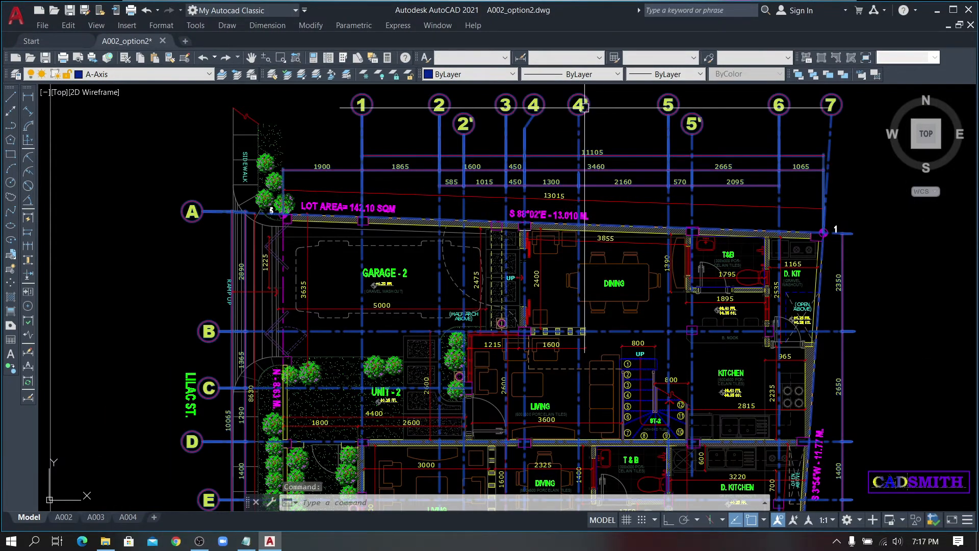
Lock the A-Axis layer, and use Layer Lock on a column along the upper wall of Garage-2 to lock its layer.
{"action": "left_click", "coordinate": [163, 74]}
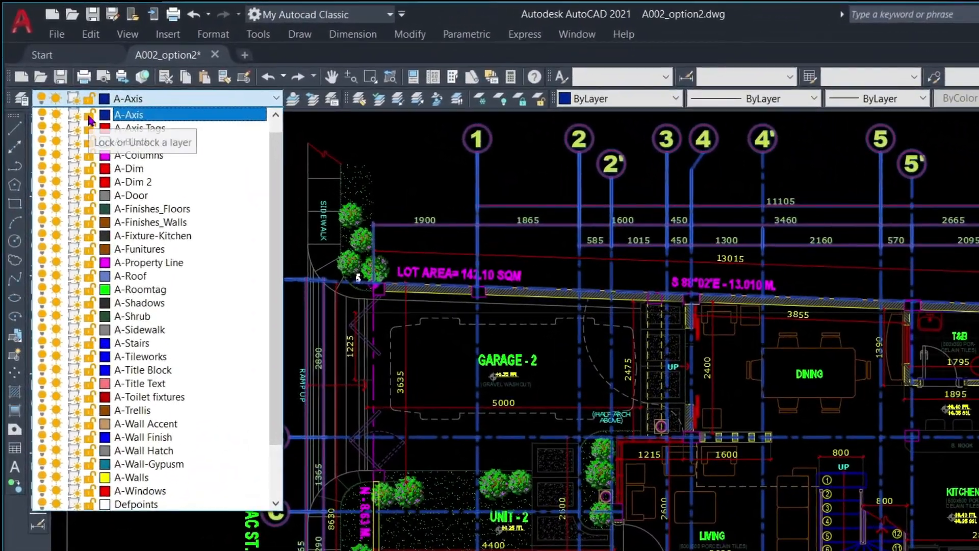
{"action": "left_click", "coordinate": [76, 101]}
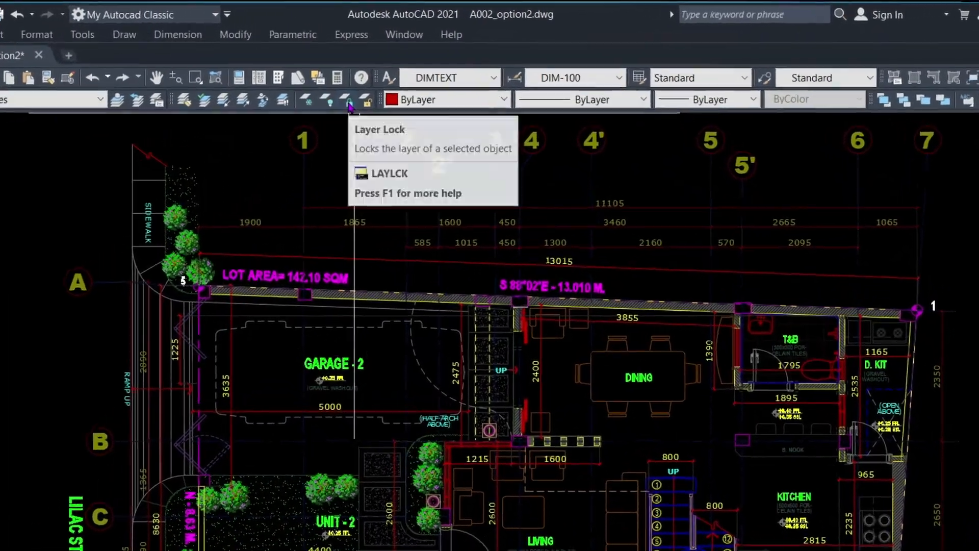
{"action": "left_click", "coordinate": [399, 77]}
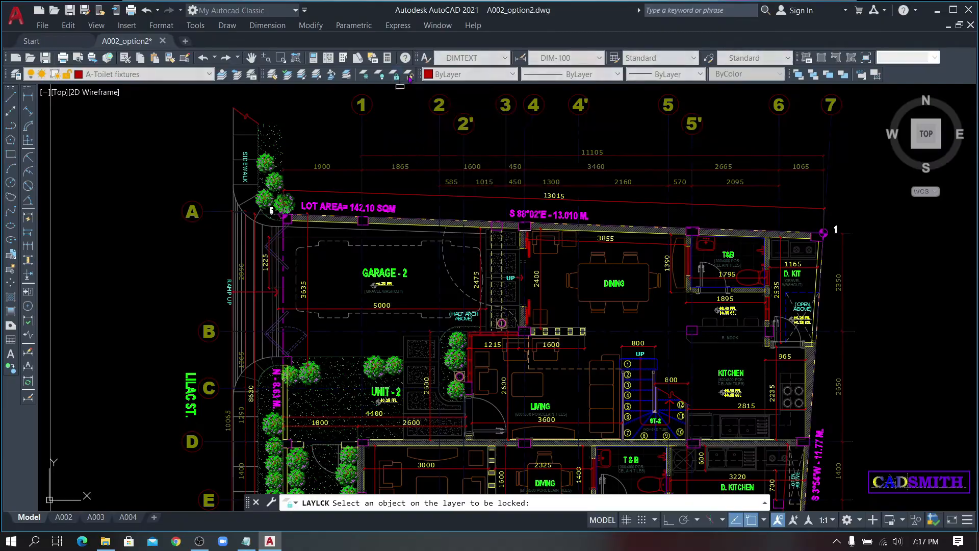
{"action": "scroll", "coordinate": [372, 220], "scroll_direction": "up", "scroll_amount": 5}
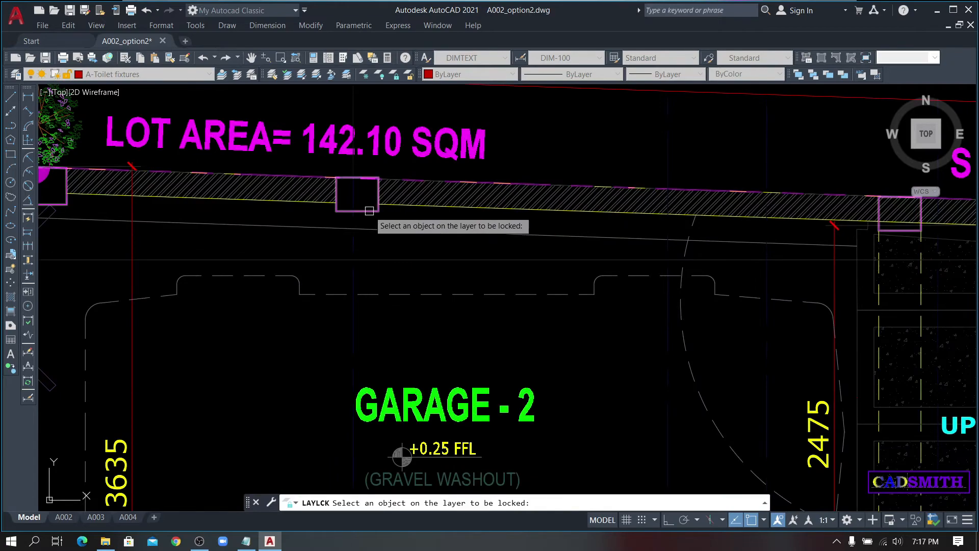
{"action": "scroll", "coordinate": [370, 211], "scroll_direction": "down", "scroll_amount": 5}
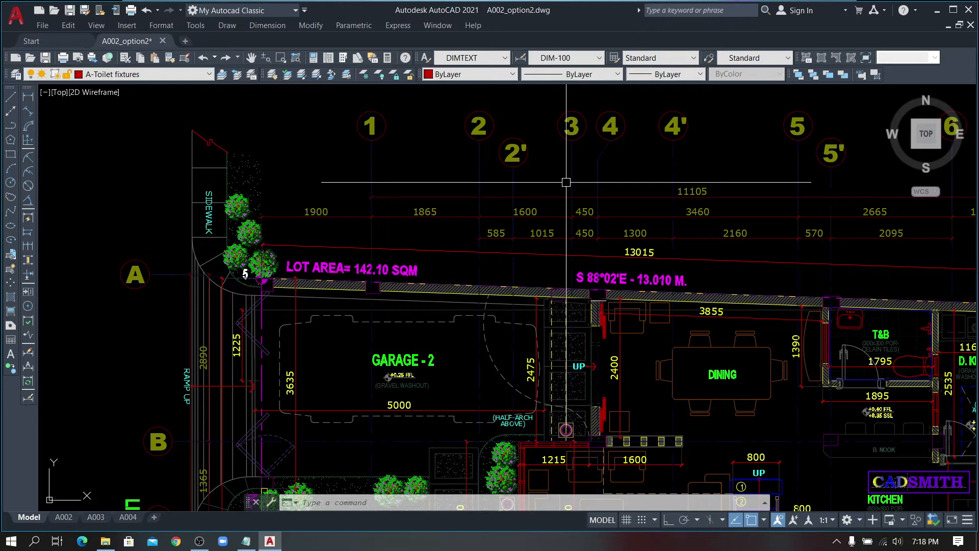
Select the grid axes above the plan, unlock their A-Axis layer, and clear the selection.
{"action": "left_click", "coordinate": [398, 137]}
{"action": "left_click", "coordinate": [377, 118]}
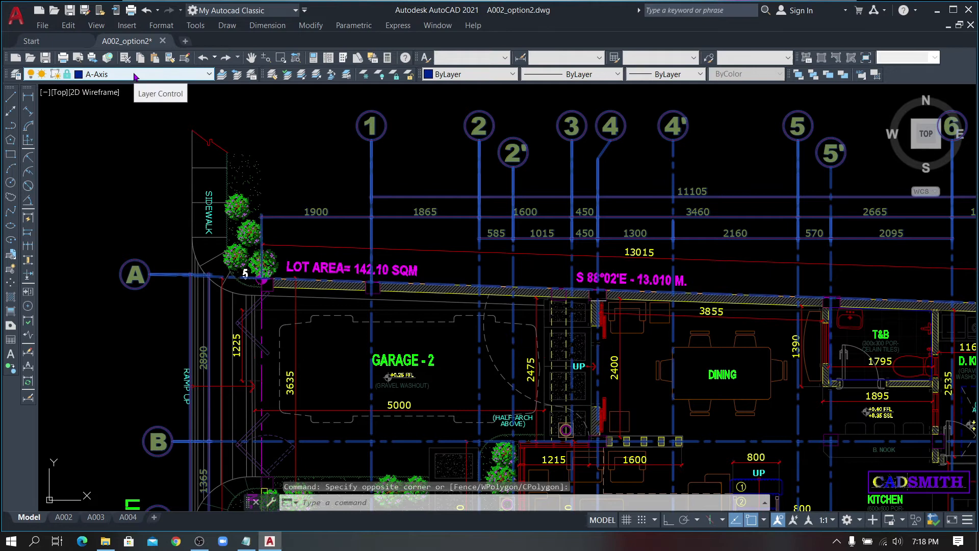
{"action": "left_click", "coordinate": [135, 74]}
{"action": "left_click", "coordinate": [145, 87]}
{"action": "key", "text": "Escape"}
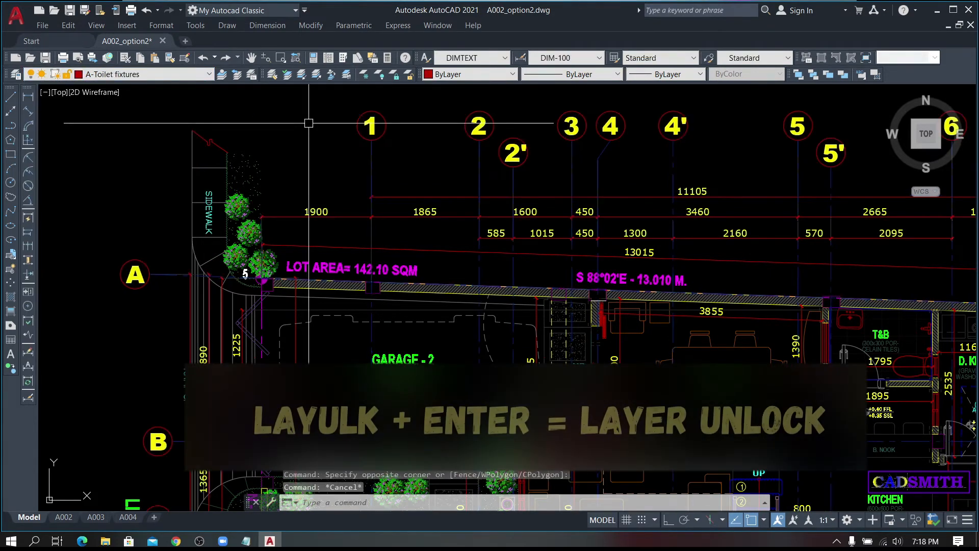
Run Layer Unlock (LAYULK) to unlock the layer of the columns.
{"action": "type", "text": "LAYU"}
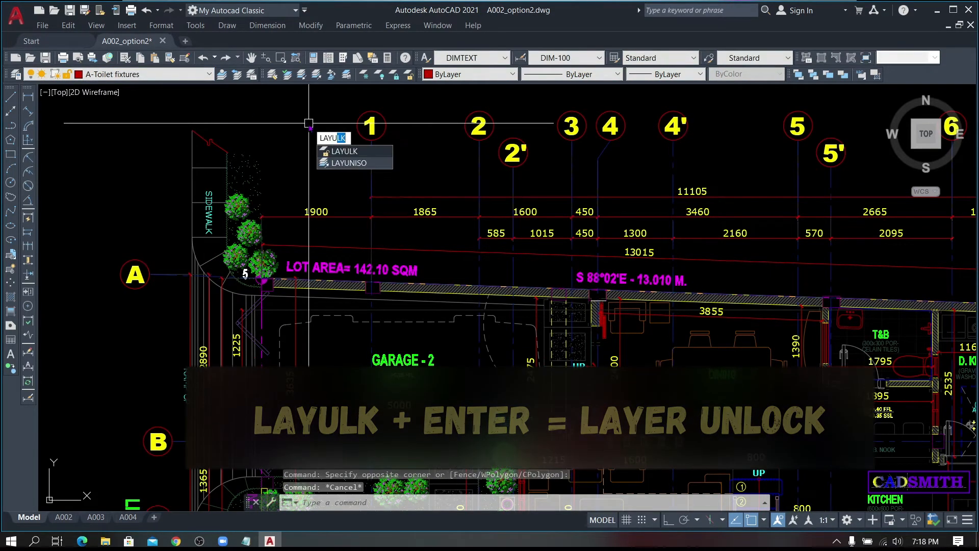
{"action": "type", "text": "LK"}
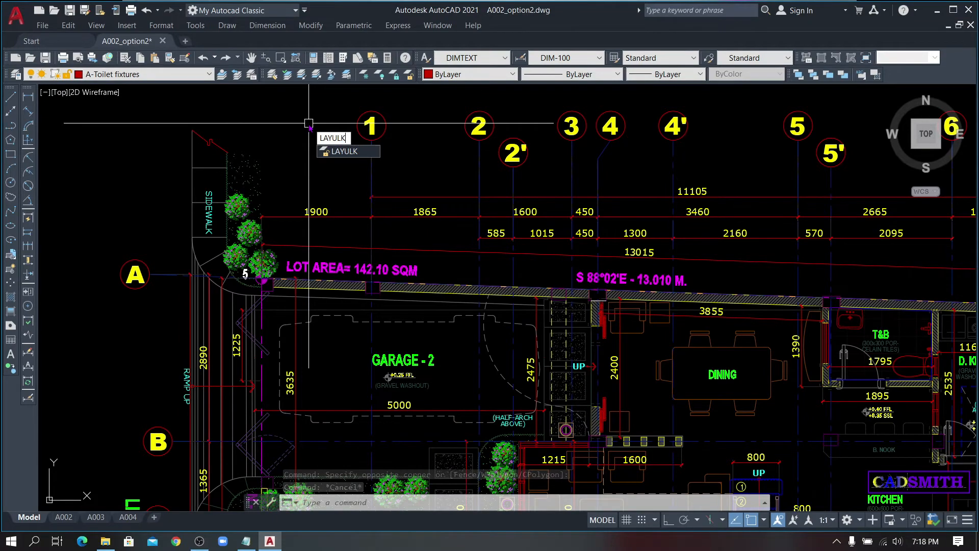
{"action": "key", "text": "Return"}
{"action": "scroll", "coordinate": [391, 293], "scroll_direction": "up", "scroll_amount": 6}
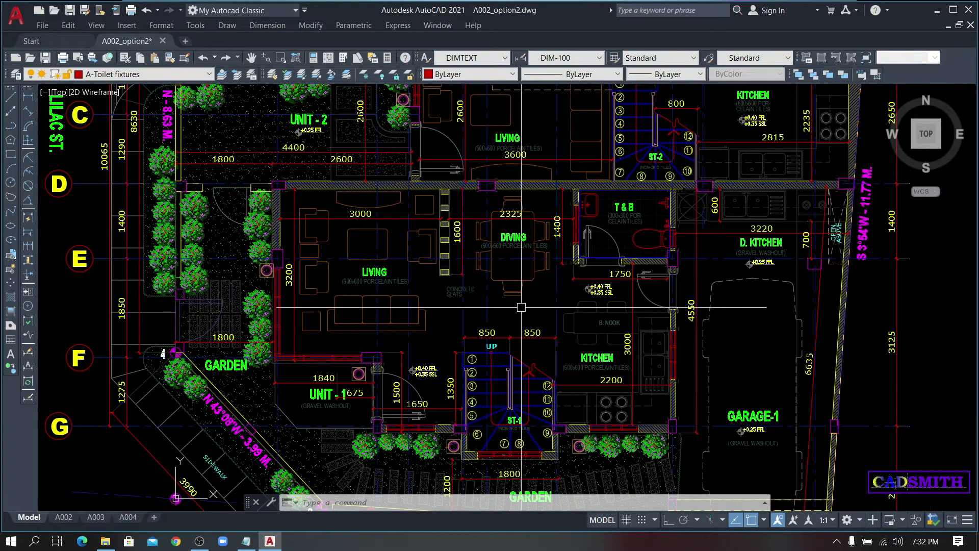
Select the table in Unit-1's living room and turn off its A-Funitures layer.
{"action": "left_click", "coordinate": [389, 240]}
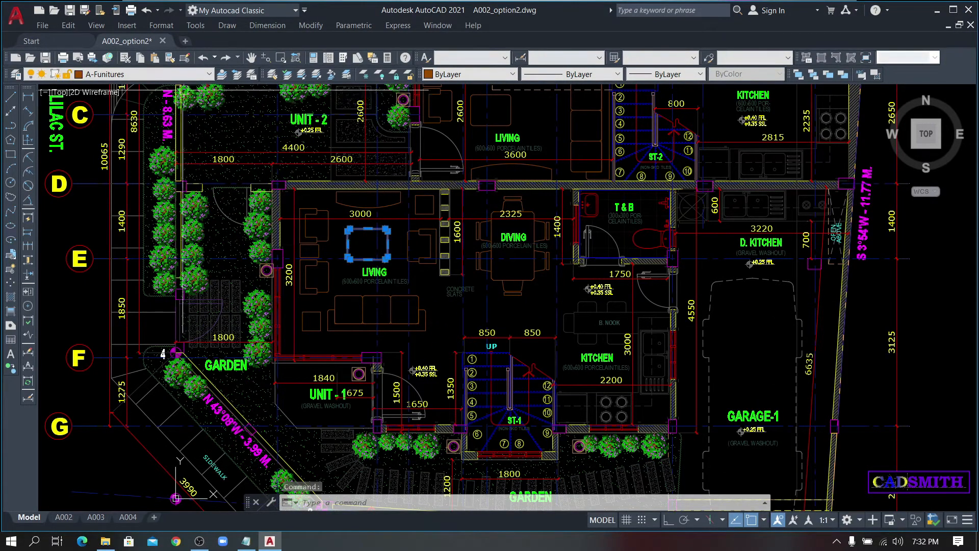
{"action": "left_click", "coordinate": [153, 73]}
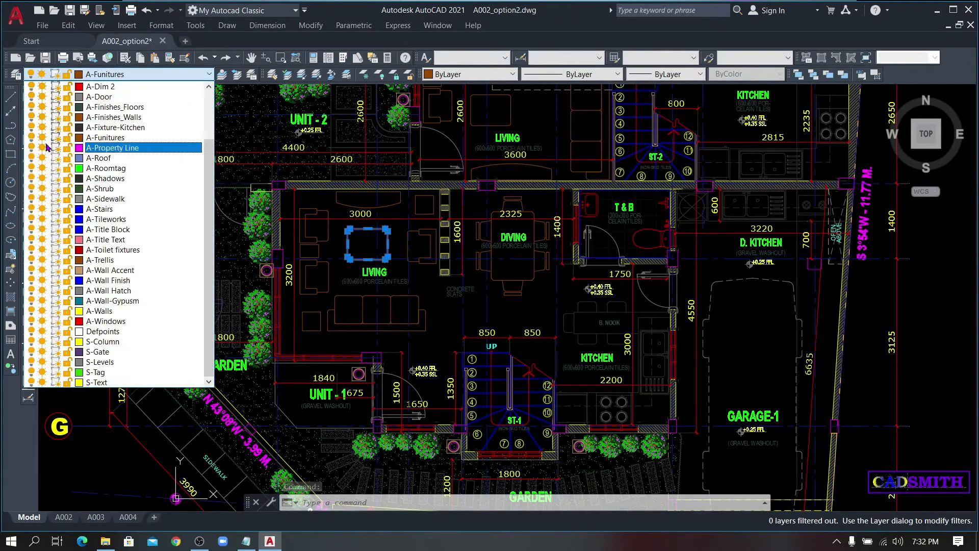
{"action": "left_click", "coordinate": [525, 303]}
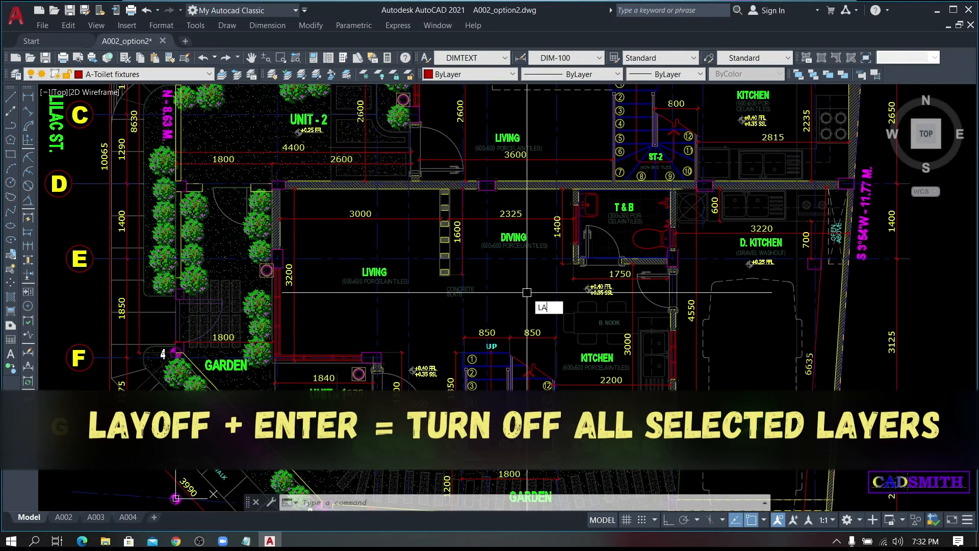
Turn off the A-Fixture-Kitchen and A-Toilet fixtures layers with LAYOFF by picking a kitchen fixture and a toilet fixture, accepting turning off the current layer.
{"action": "type", "text": "LAYOFF"}
{"action": "key", "text": "Return"}
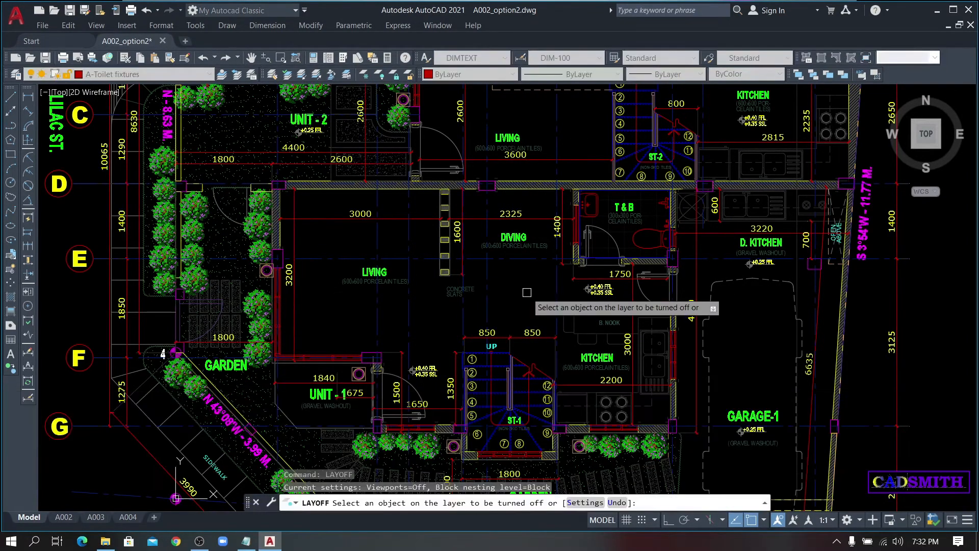
{"action": "left_click", "coordinate": [586, 335]}
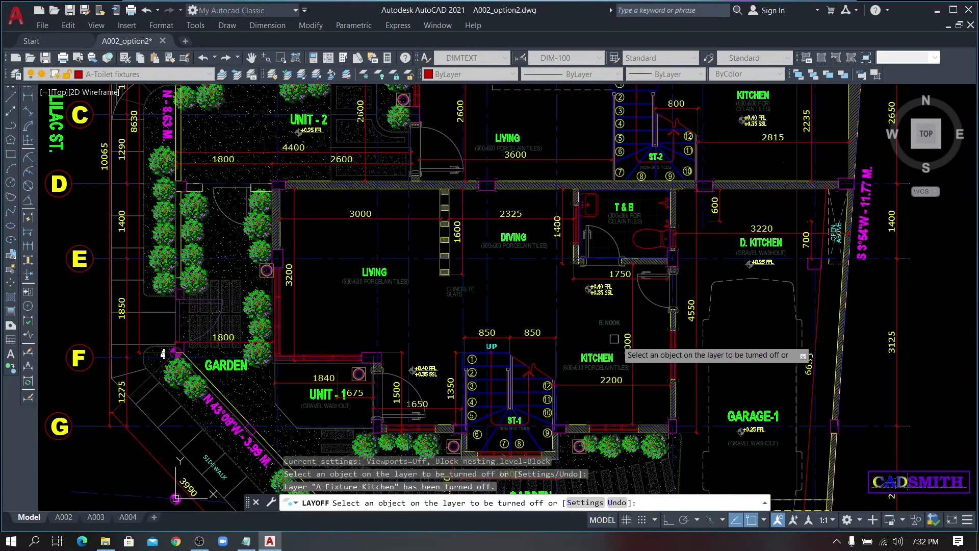
{"action": "left_click", "coordinate": [590, 206]}
{"action": "left_click", "coordinate": [628, 238]}
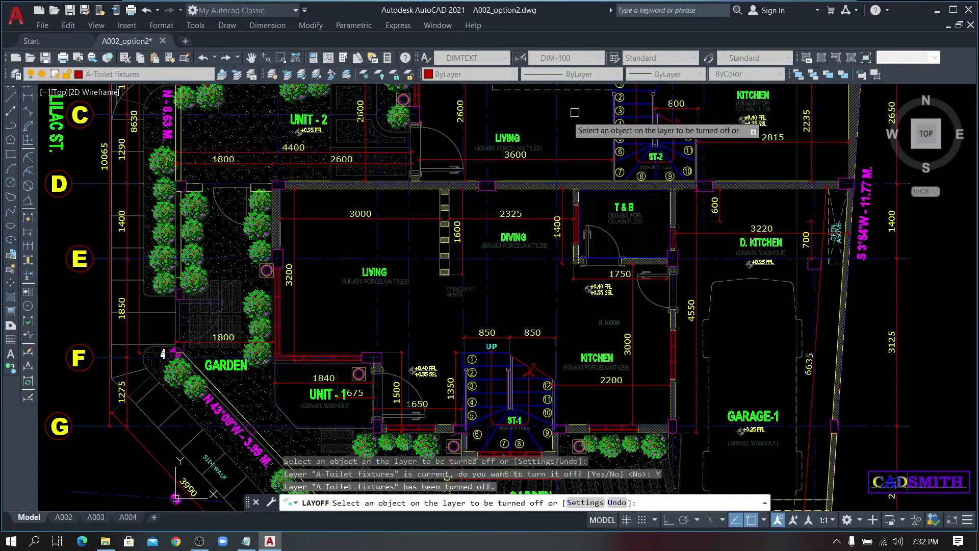
Turn off the dimensions' layer with LAYOFF by picking a dimension, and turn all layers back on with LAYON.
{"action": "left_click", "coordinate": [540, 200]}
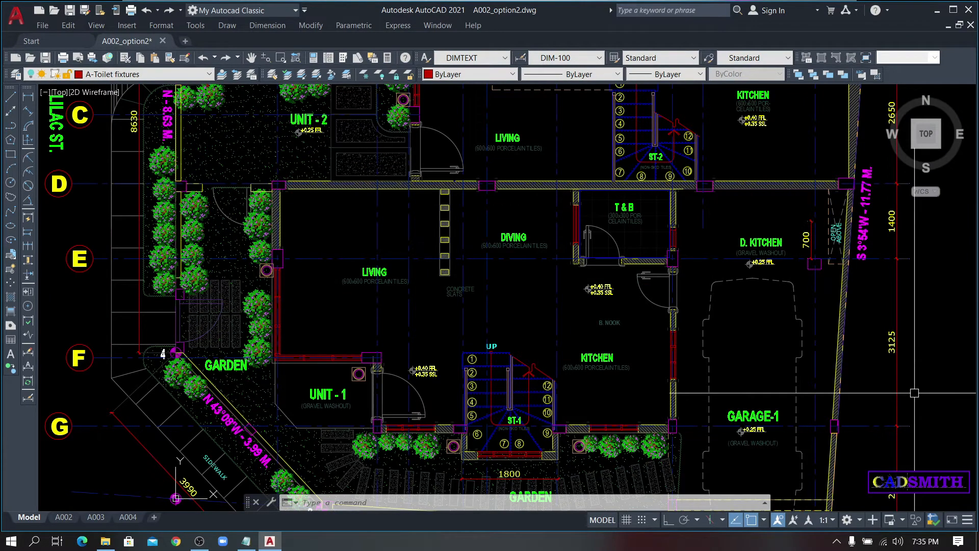
{"action": "type", "text": "LAYON"}
{"action": "key", "text": "Return"}
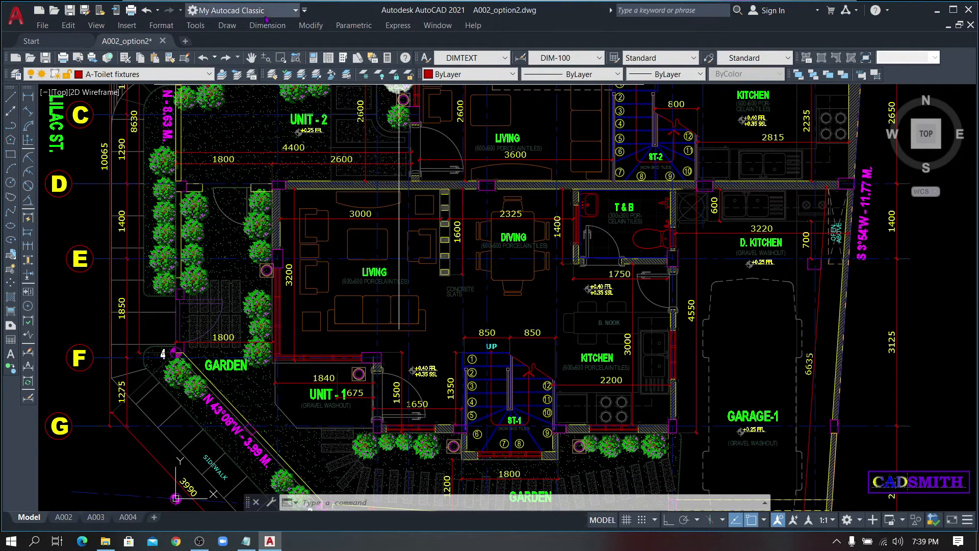
Switch to the Drafting & Annotation workspace, and freeze the A-Funitures layer of the selected dining table.
{"action": "left_click", "coordinate": [268, 10]}
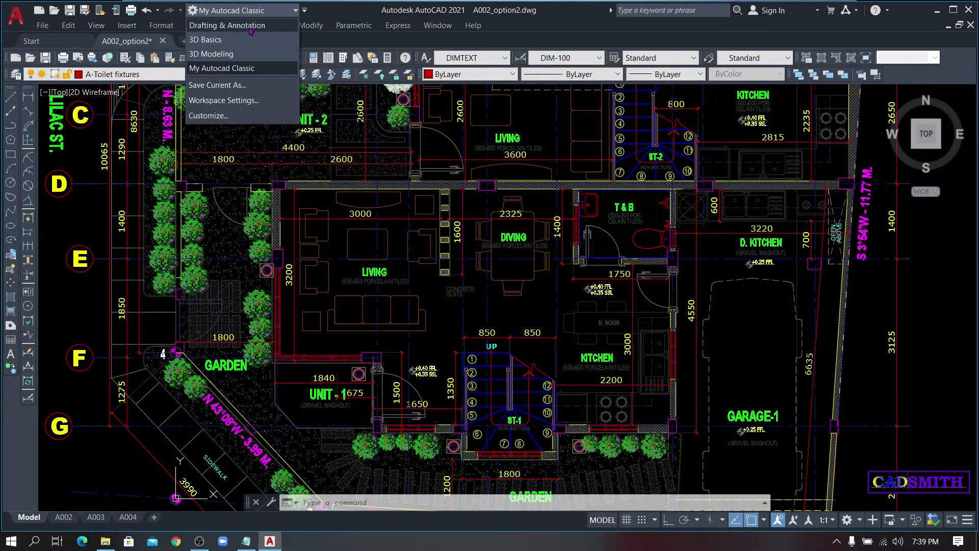
{"action": "left_click", "coordinate": [251, 25]}
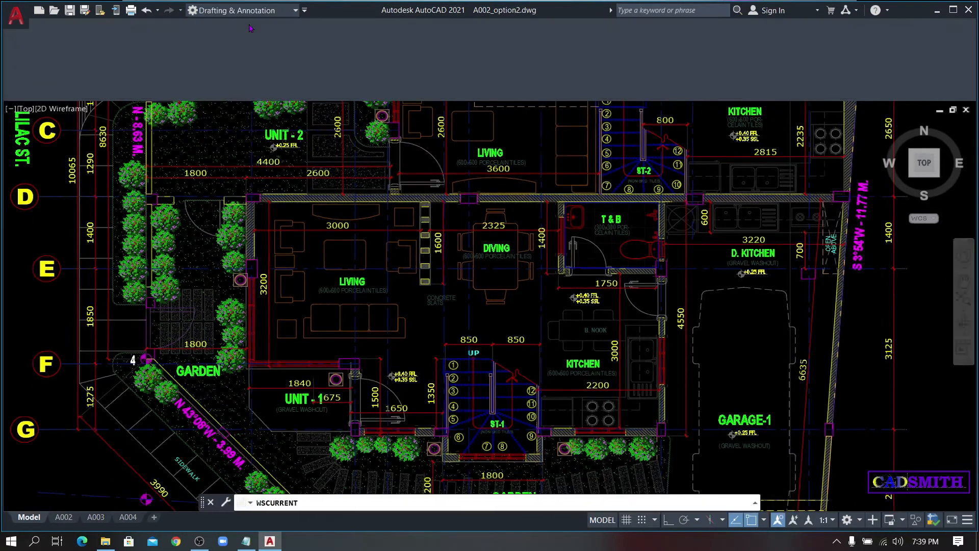
{"action": "left_click", "coordinate": [497, 280]}
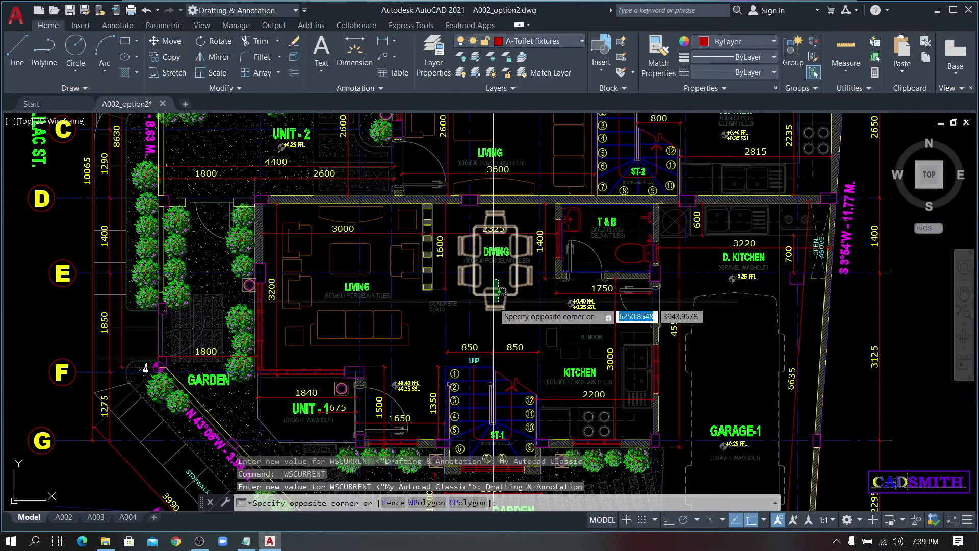
{"action": "left_click", "coordinate": [493, 302]}
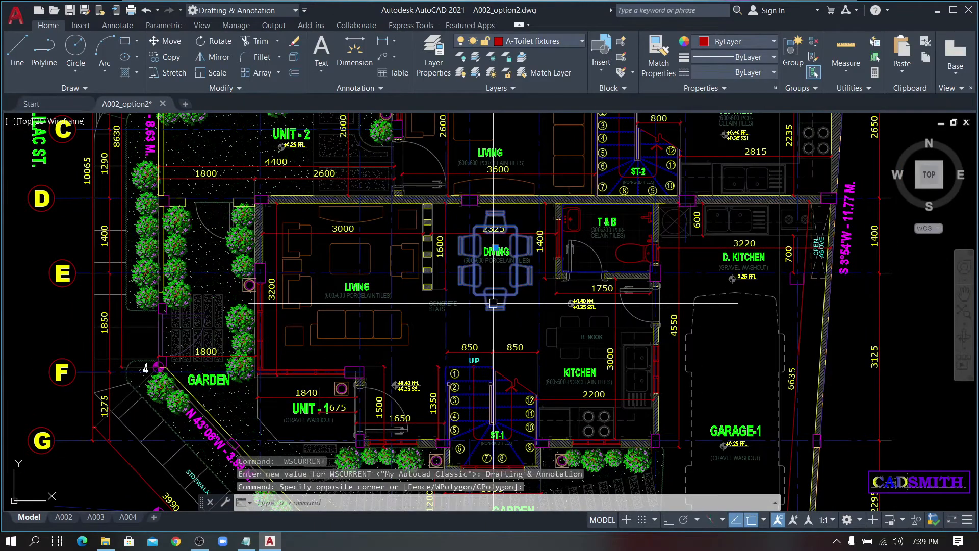
{"action": "left_click", "coordinate": [546, 42]}
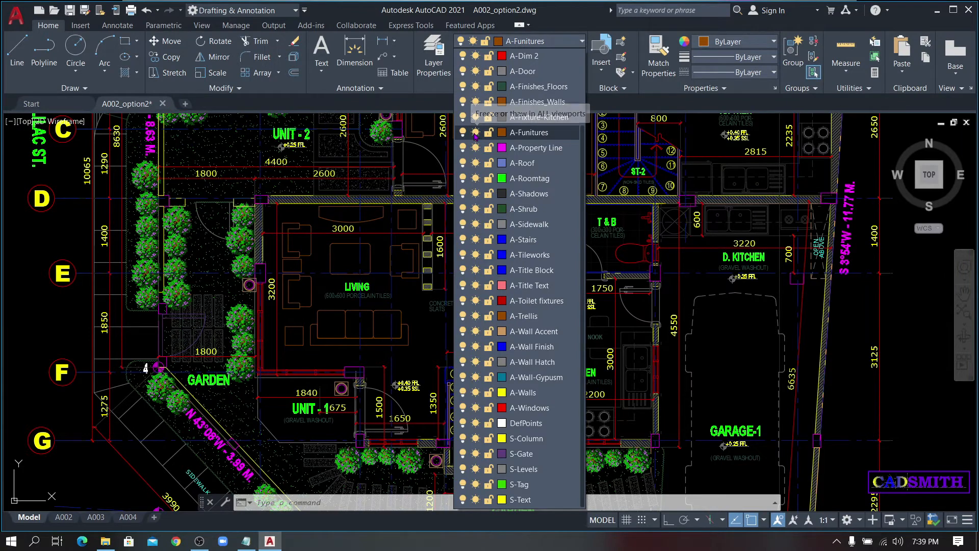
{"action": "left_click", "coordinate": [475, 134]}
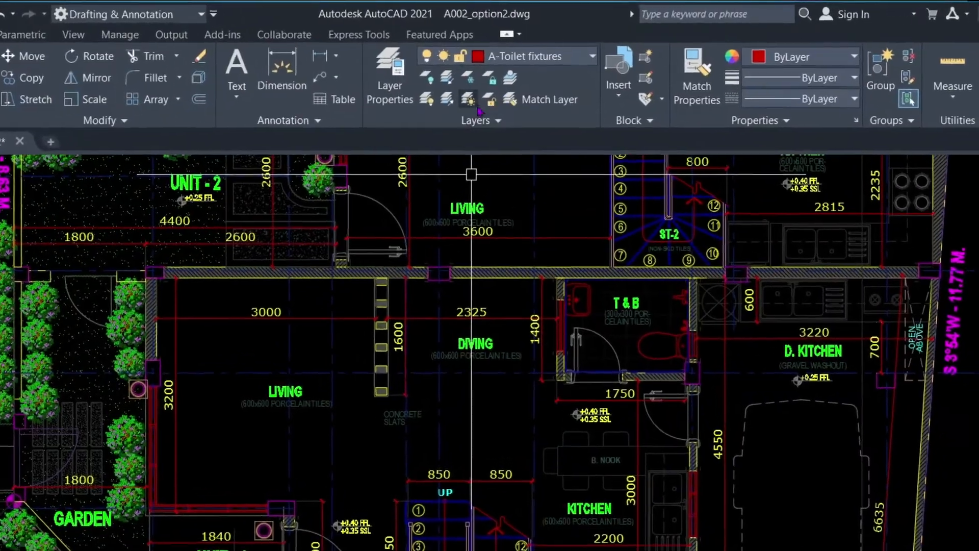
Freeze the layers of the kitchen fixtures, dimensions and room labels with LAYFRZ, and try to freeze the current toilet fixtures layer.
{"action": "left_click", "coordinate": [469, 78]}
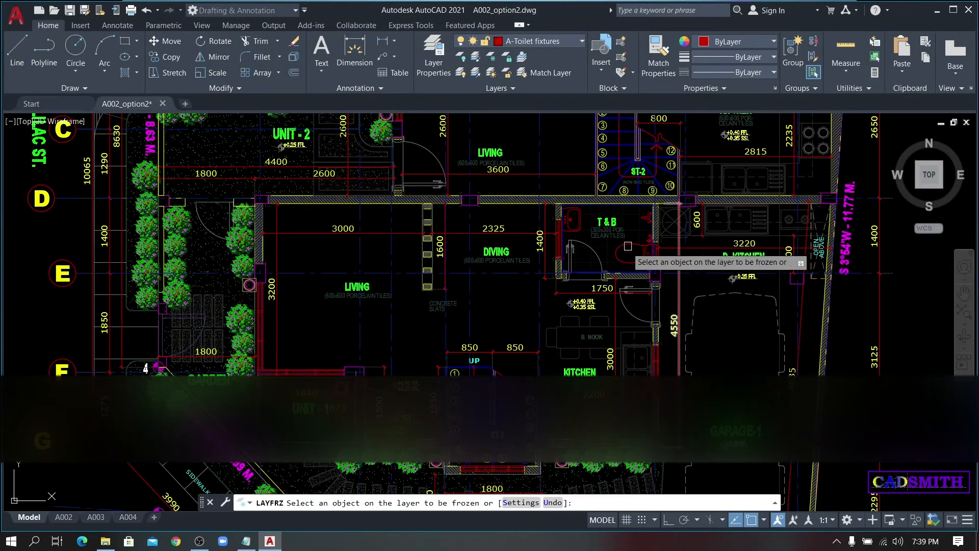
{"action": "left_click", "coordinate": [603, 317]}
{"action": "left_click", "coordinate": [604, 291]}
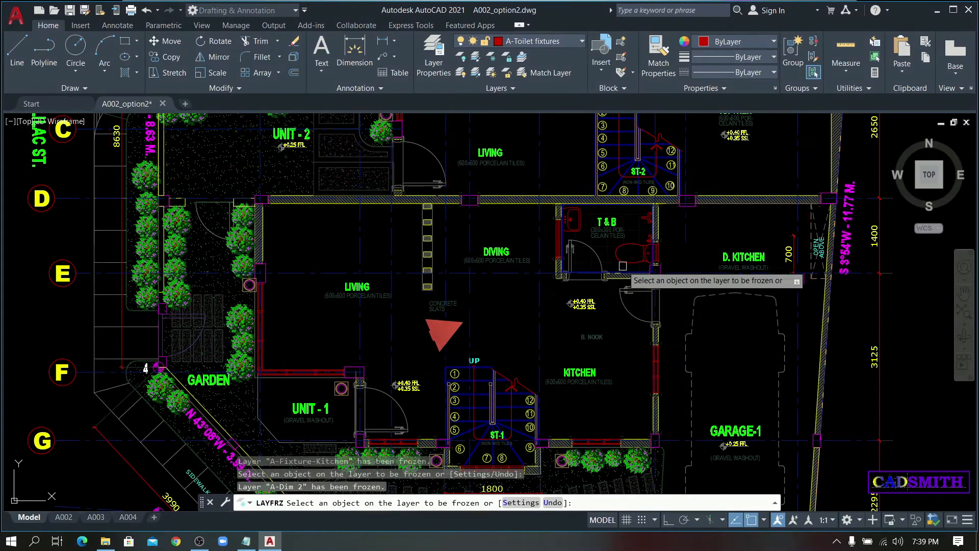
{"action": "left_click", "coordinate": [621, 258]}
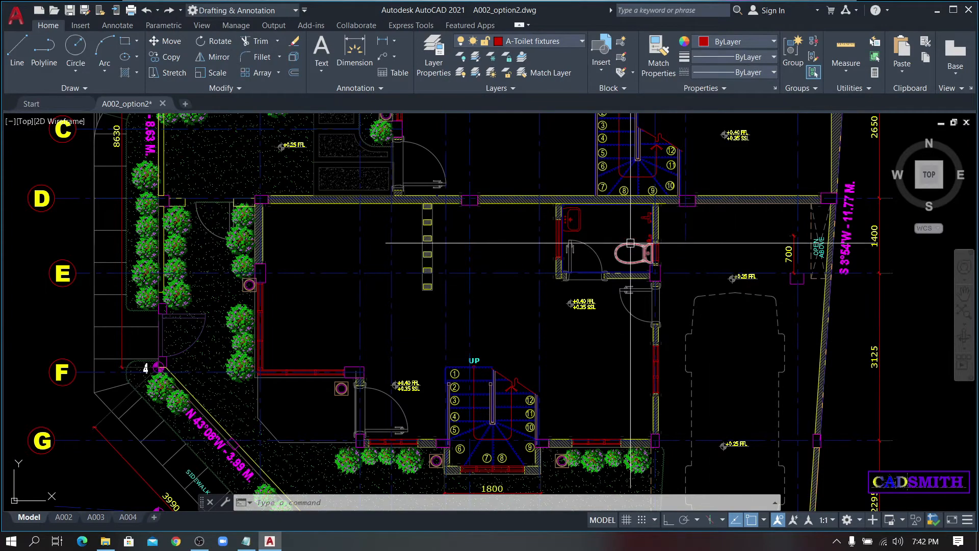
Thaw all frozen layers with LAYTHW.
{"action": "mouse_move", "coordinate": [630, 243]}
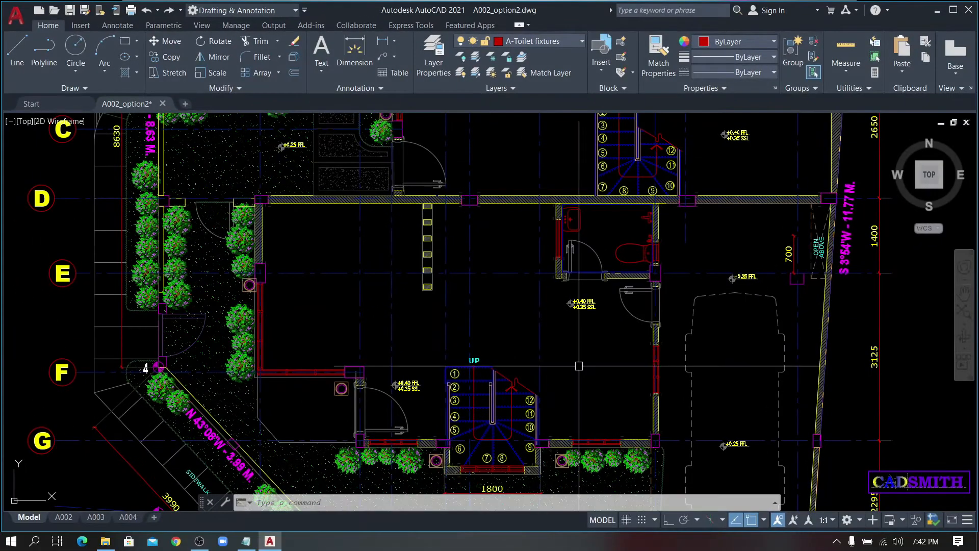
{"action": "type", "text": "LAYTHW"}
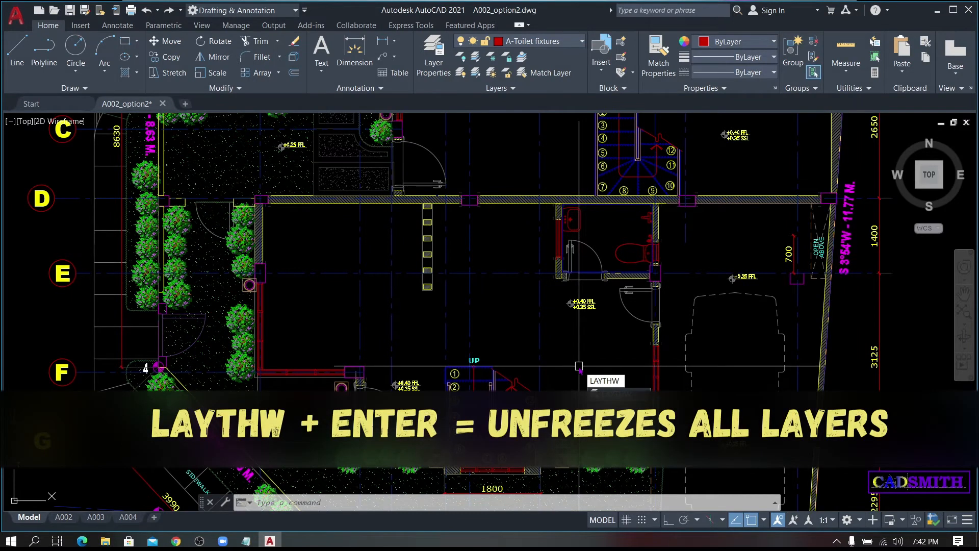
{"action": "key", "text": "Return"}
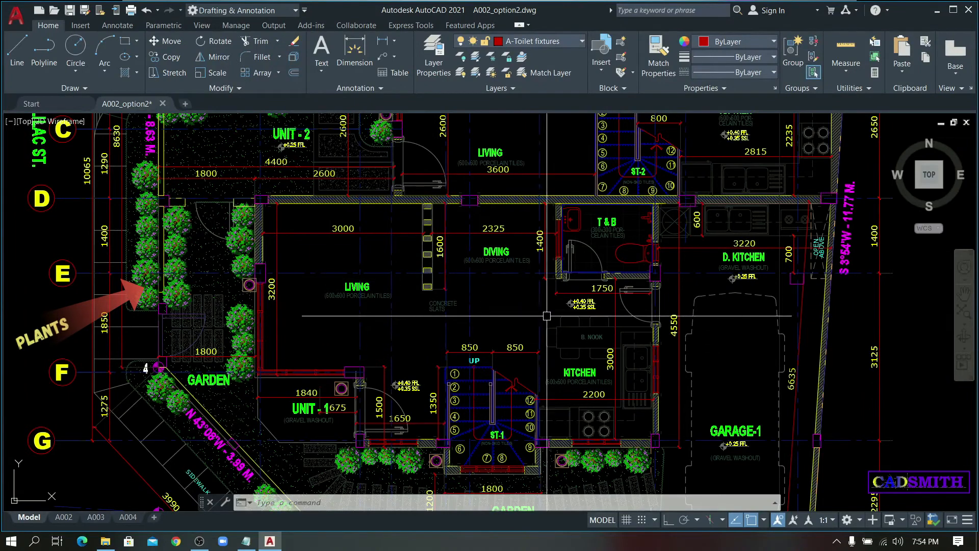
Freeze the A-Shrub layer with LAYFRZ by picking a garden plant, and run LAYON to turn on all layers.
{"action": "left_click", "coordinate": [491, 58]}
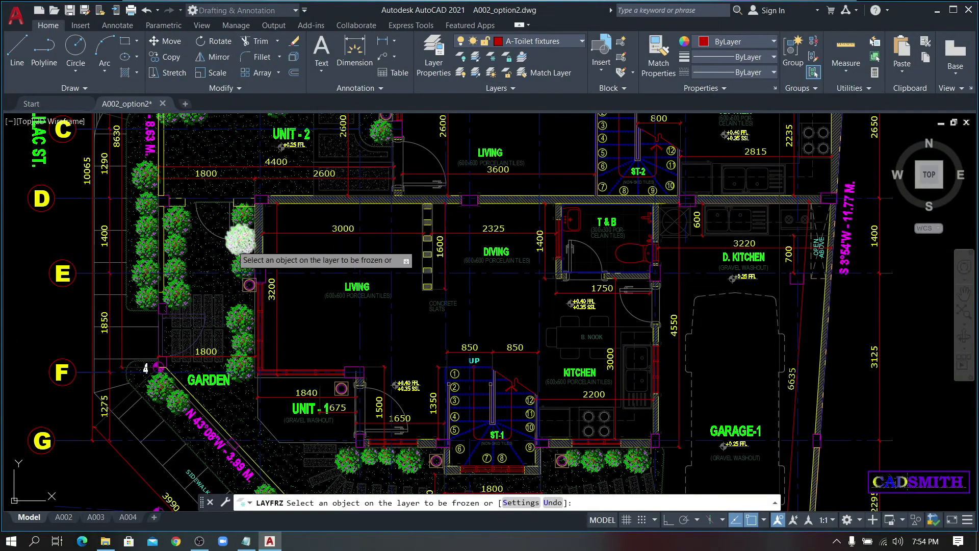
{"action": "left_click", "coordinate": [241, 245]}
{"action": "key", "text": "Return"}
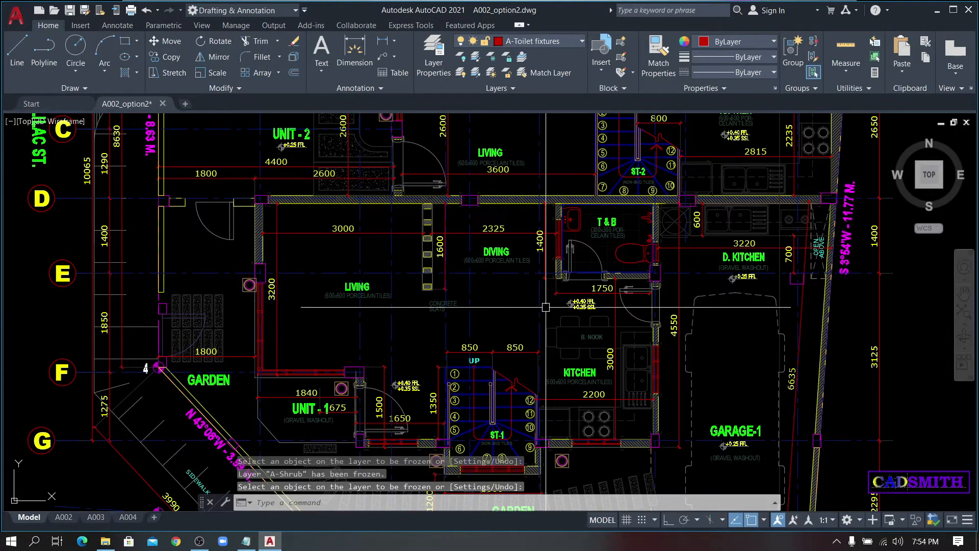
{"action": "type", "text": "LAYON"}
{"action": "key", "text": "Return"}
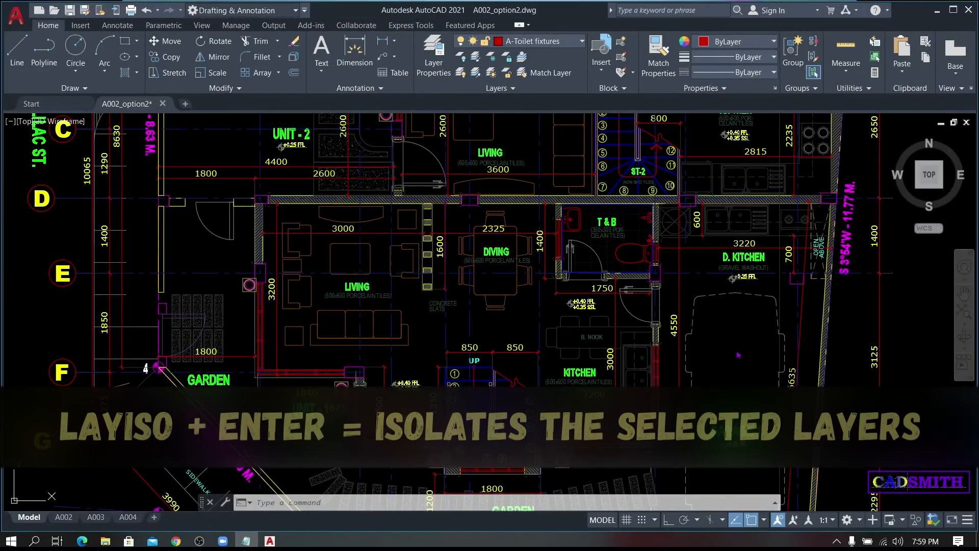
Isolate the A-Funitures layer with LAYISO by picking the dining table, and turn all layers back on with LAYON.
{"action": "type", "text": "layiso"}
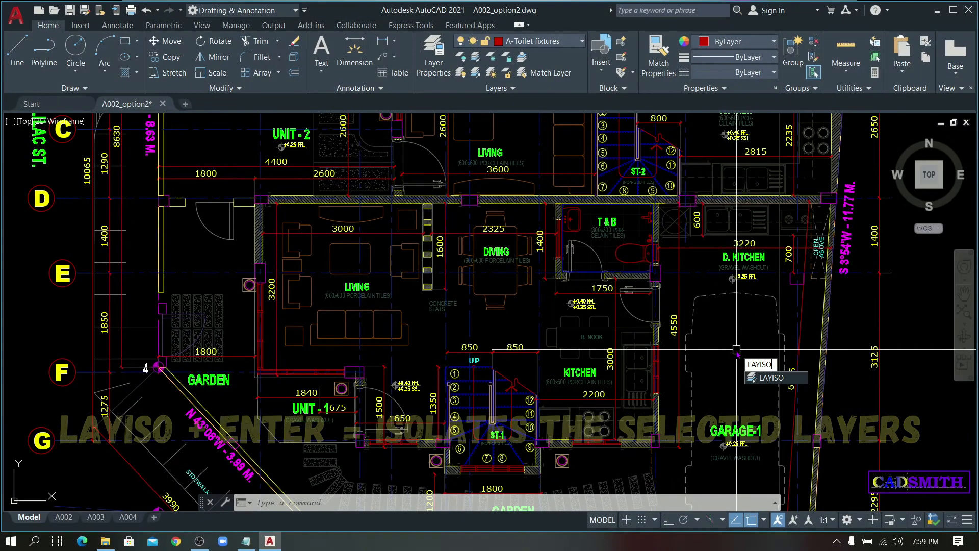
{"action": "key", "text": "Return"}
{"action": "left_click", "coordinate": [496, 293]}
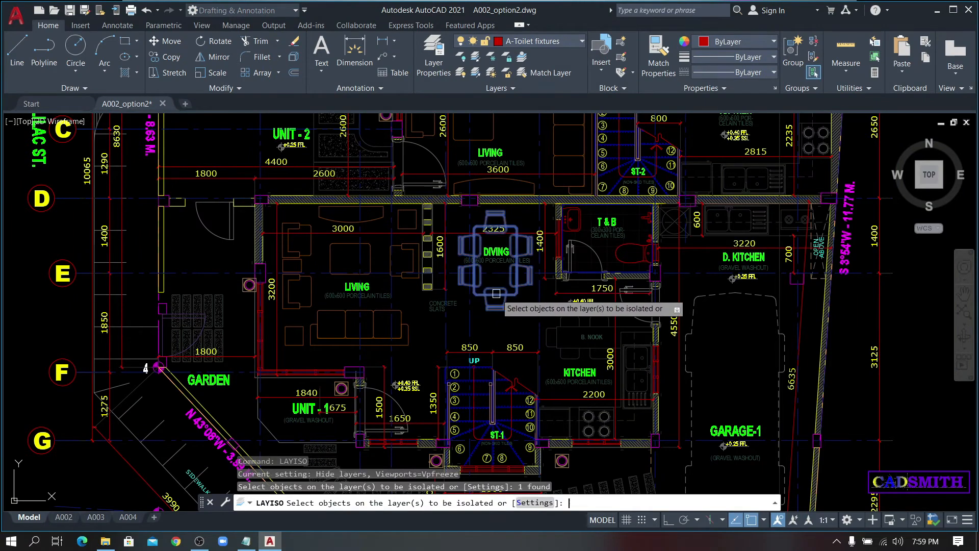
{"action": "key", "text": "Return"}
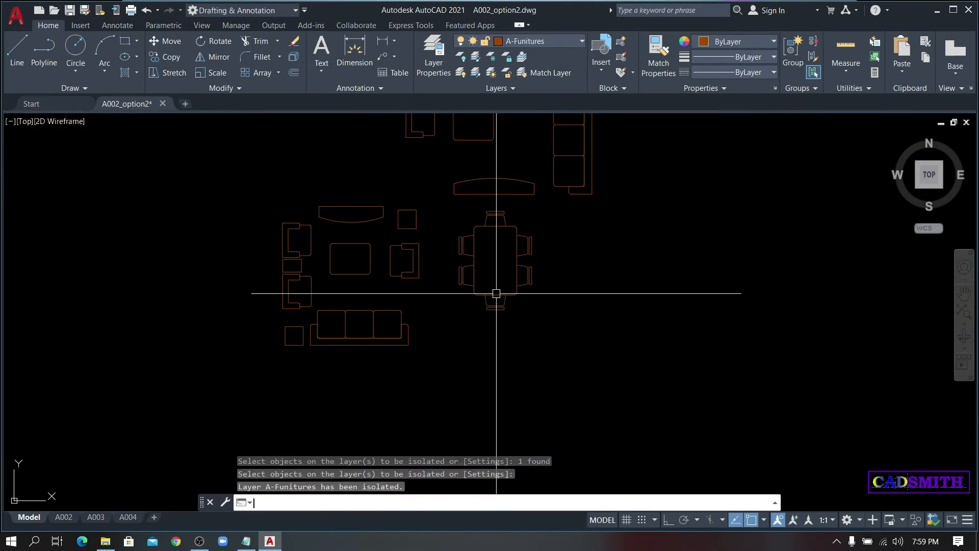
{"action": "type", "text": "layona"}
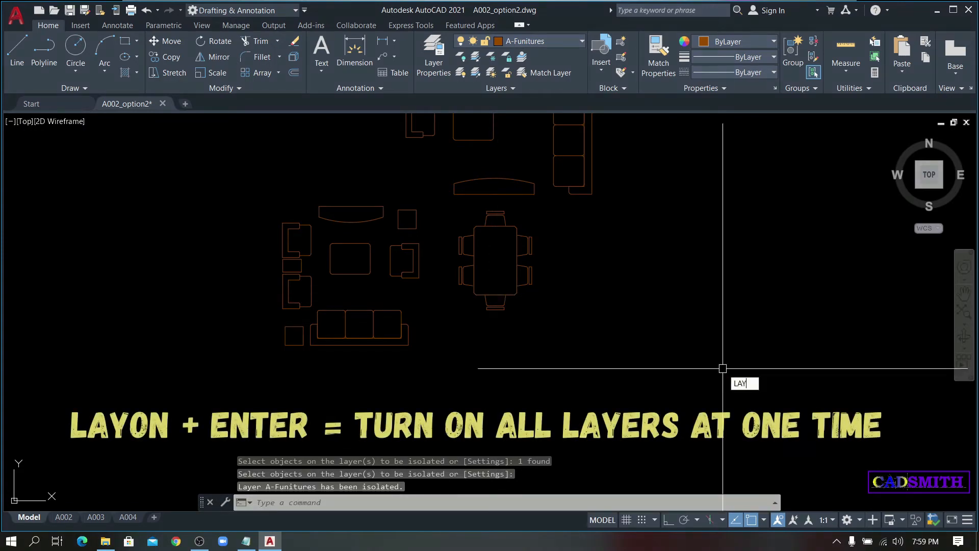
{"action": "key", "text": "Return"}
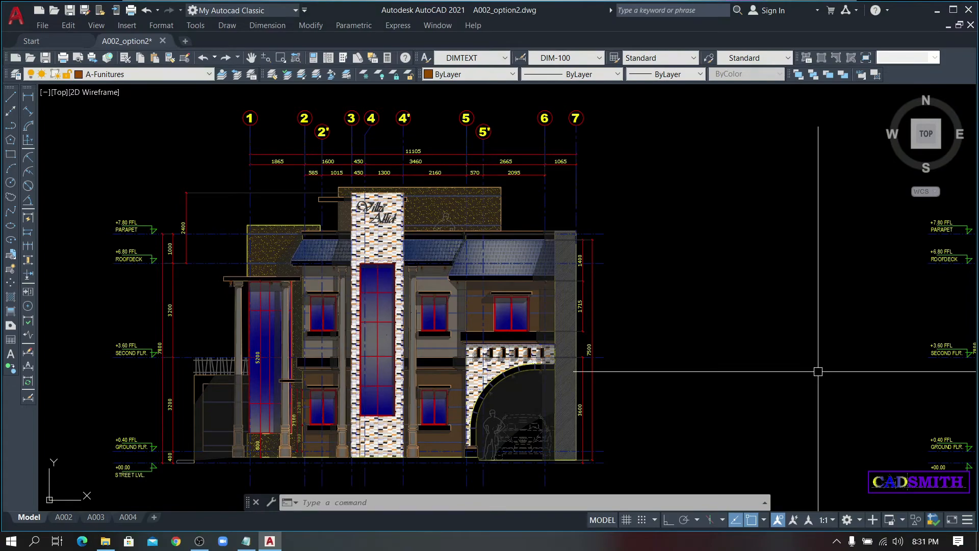
Draw a horizontal linear dimension about 3315 long beside the upper part of the elevation, select it to check its layer, and clear the selection.
{"action": "left_click", "coordinate": [113, 74]}
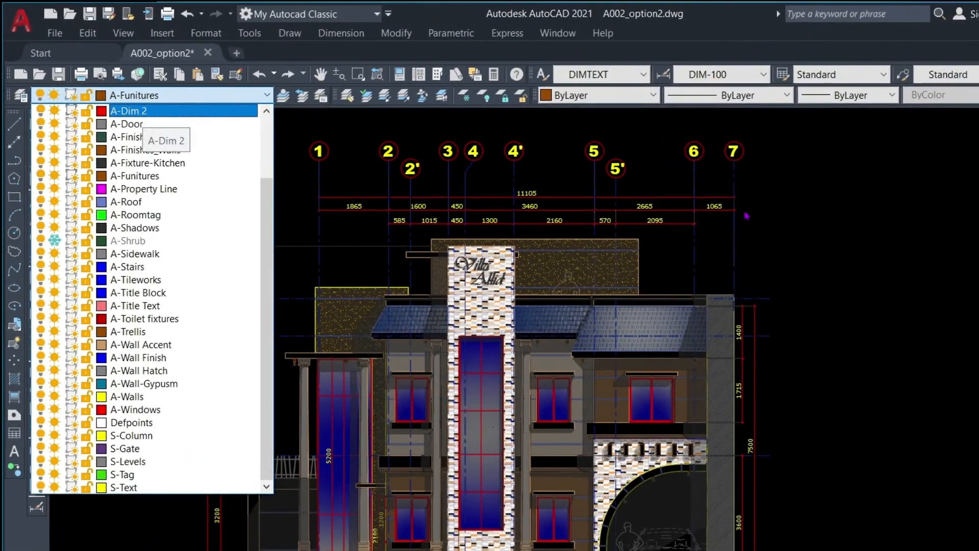
{"action": "left_click", "coordinate": [746, 216]}
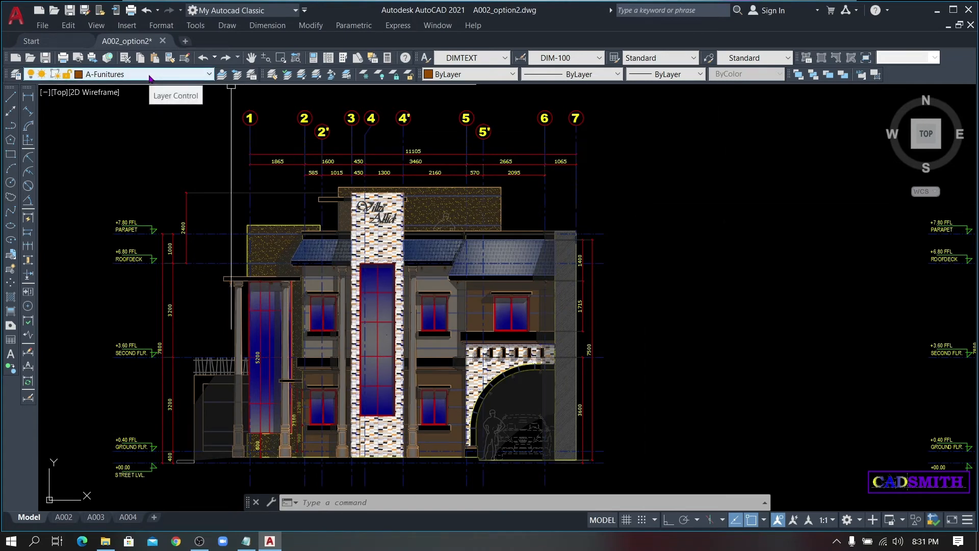
{"action": "left_click", "coordinate": [27, 97]}
{"action": "left_click", "coordinate": [609, 204]}
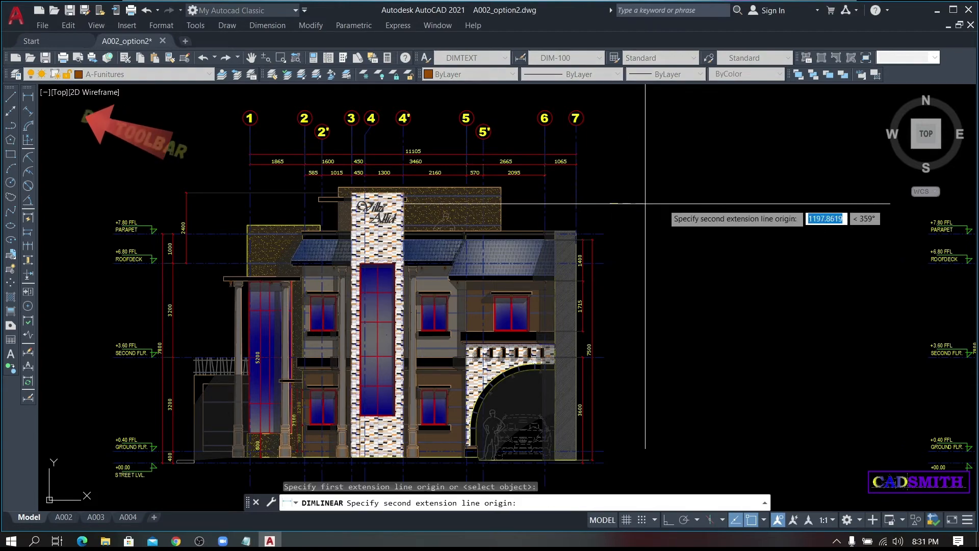
{"action": "left_click", "coordinate": [708, 227]}
{"action": "left_click", "coordinate": [706, 176]}
{"action": "left_click", "coordinate": [678, 206]}
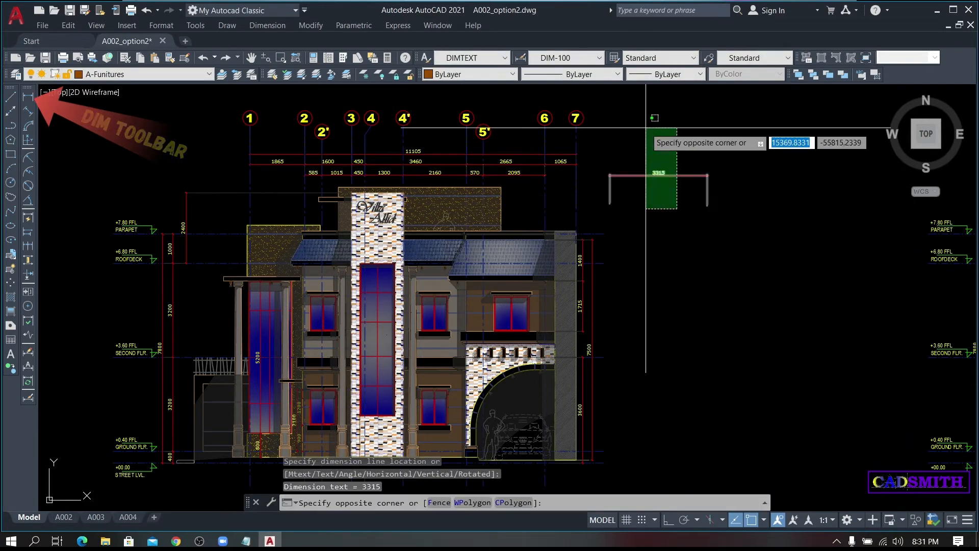
{"action": "left_click", "coordinate": [647, 137]}
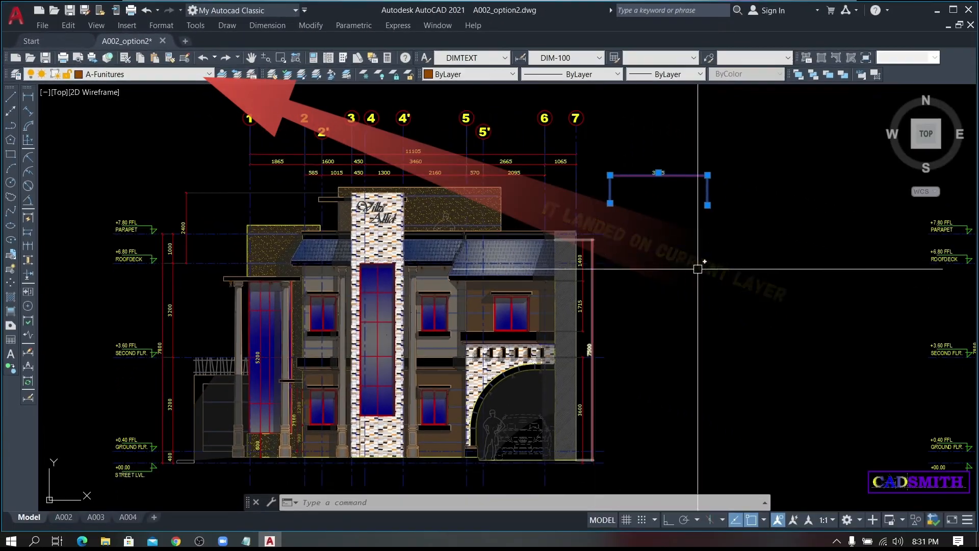
{"action": "key", "text": "Escape"}
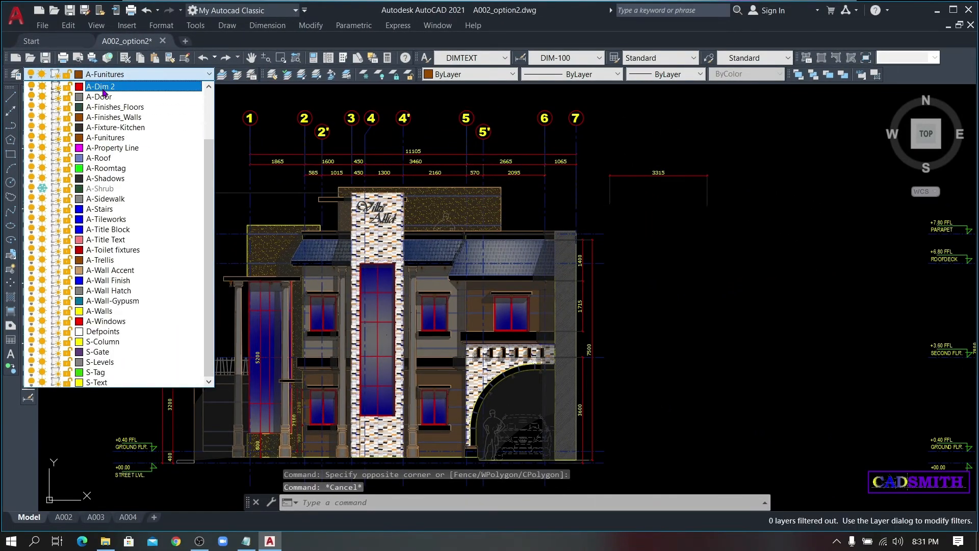
Set the DIMLAYER system variable to the A-Dim 2 layer.
{"action": "left_click", "coordinate": [691, 281]}
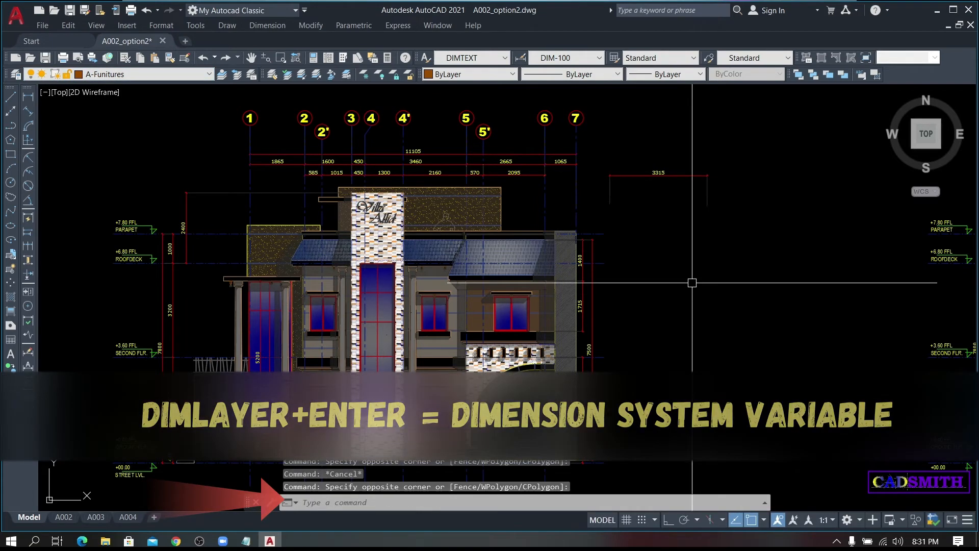
{"action": "type", "text": "DIMLAYER"}
{"action": "key", "text": "Return"}
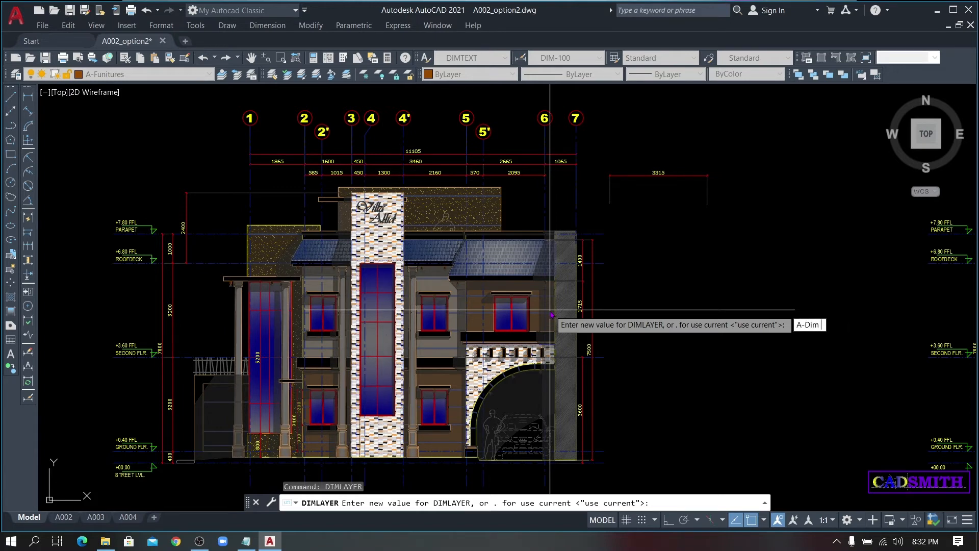
{"action": "key", "text": "Return"}
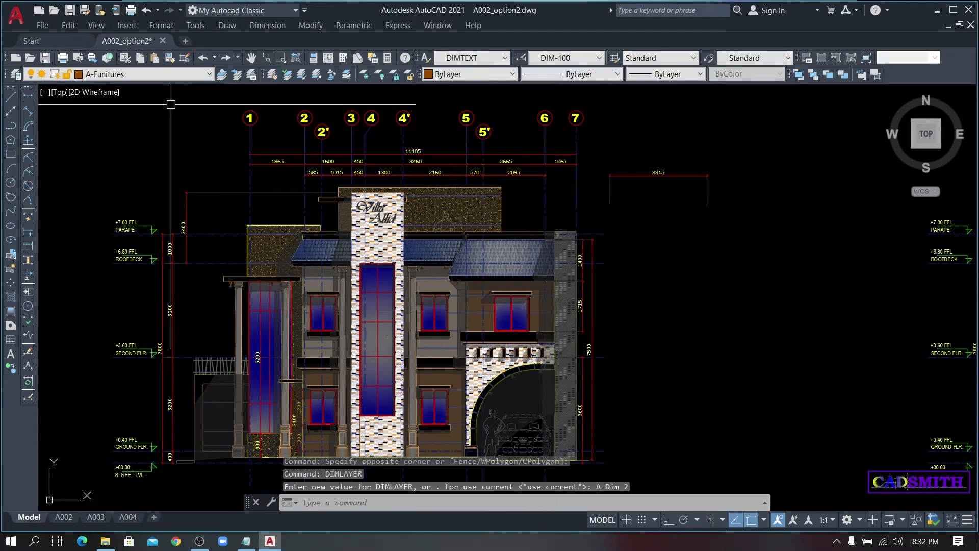
Draw a second horizontal linear dimension about 3350 long below the first one, and select it to check its layer.
{"action": "left_click", "coordinate": [28, 97]}
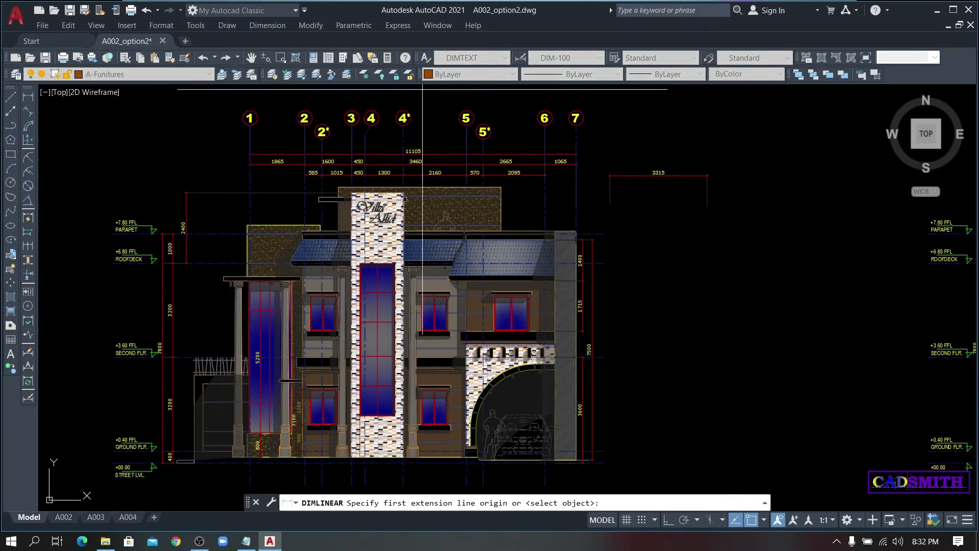
{"action": "left_click", "coordinate": [668, 305]}
{"action": "left_click", "coordinate": [766, 302]}
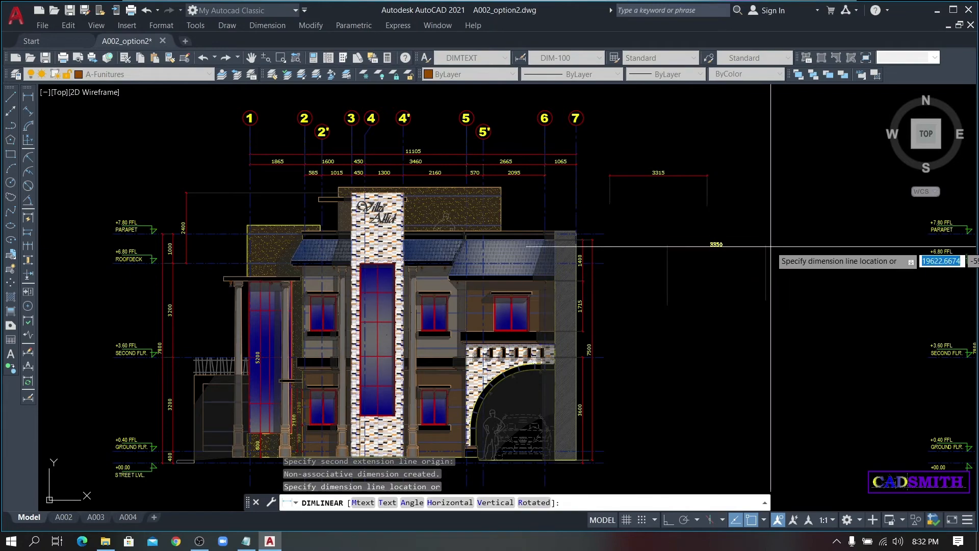
{"action": "left_click", "coordinate": [719, 282]}
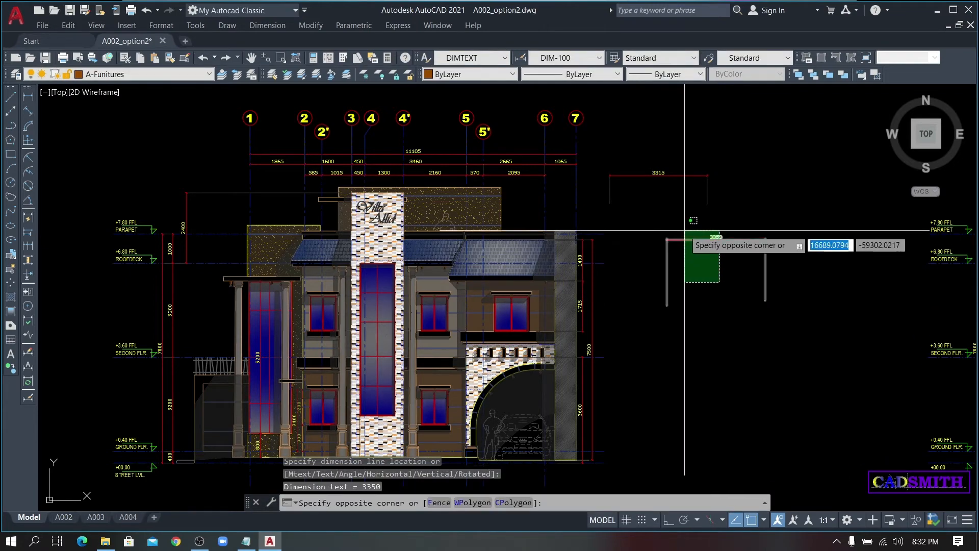
{"action": "left_click", "coordinate": [687, 228]}
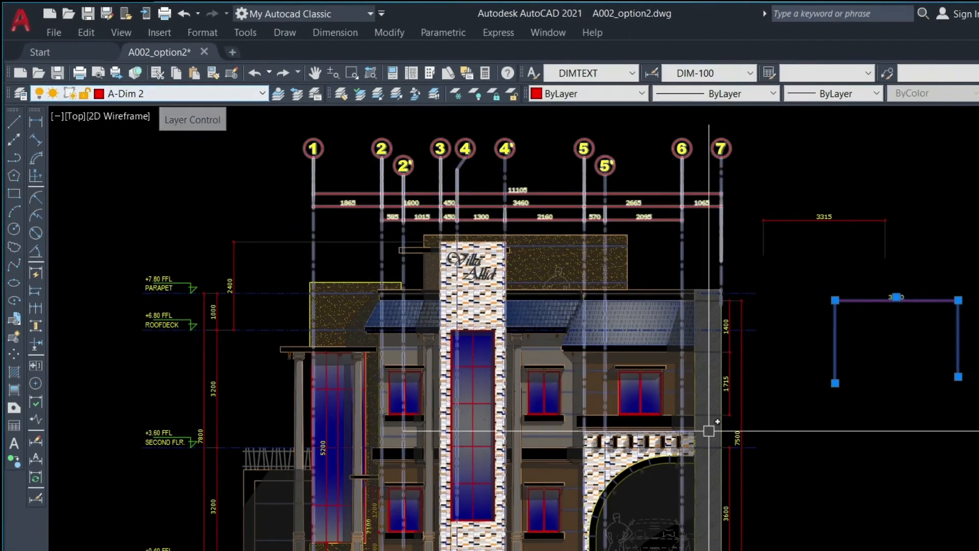
Clear the dimension selection and hatch the first of the three squares with the ANSI37 pattern on the current layer.
{"action": "key", "text": "Escape"}
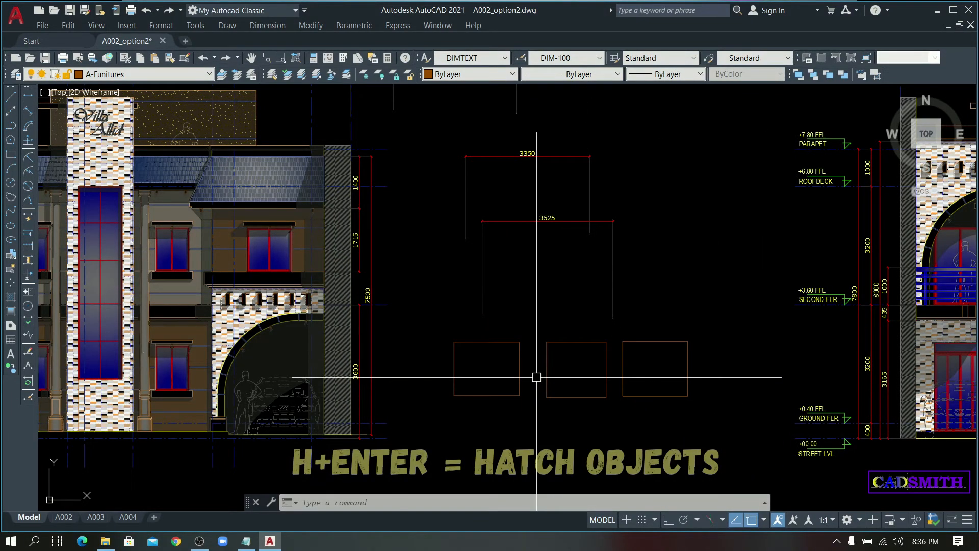
{"action": "type", "text": "h"}
{"action": "key", "text": "Return"}
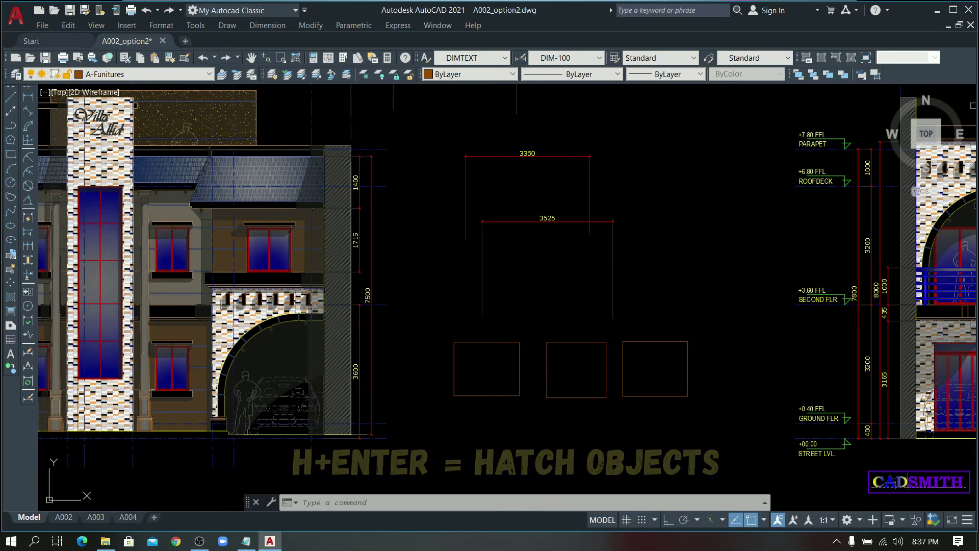
{"action": "left_click", "coordinate": [551, 134]}
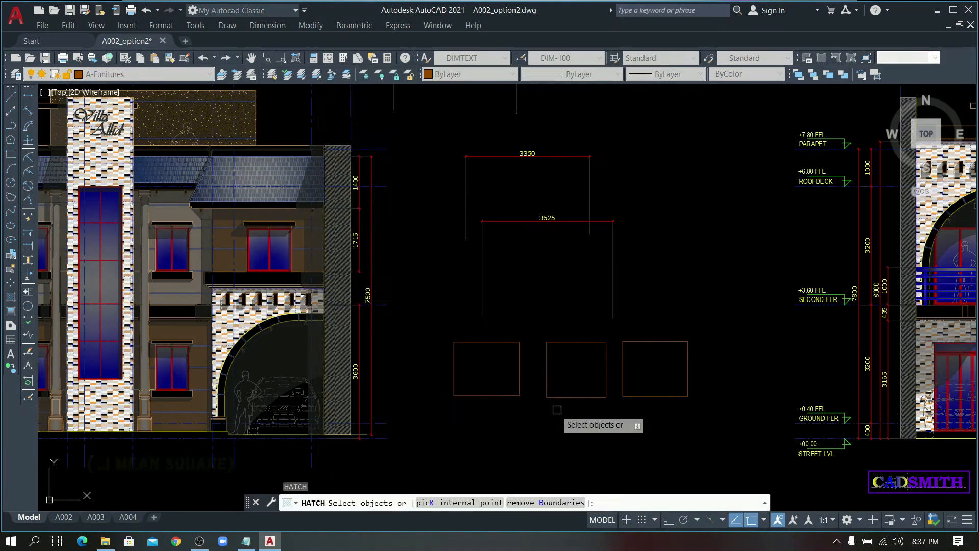
{"action": "left_click", "coordinate": [512, 353]}
{"action": "key", "text": "Return"}
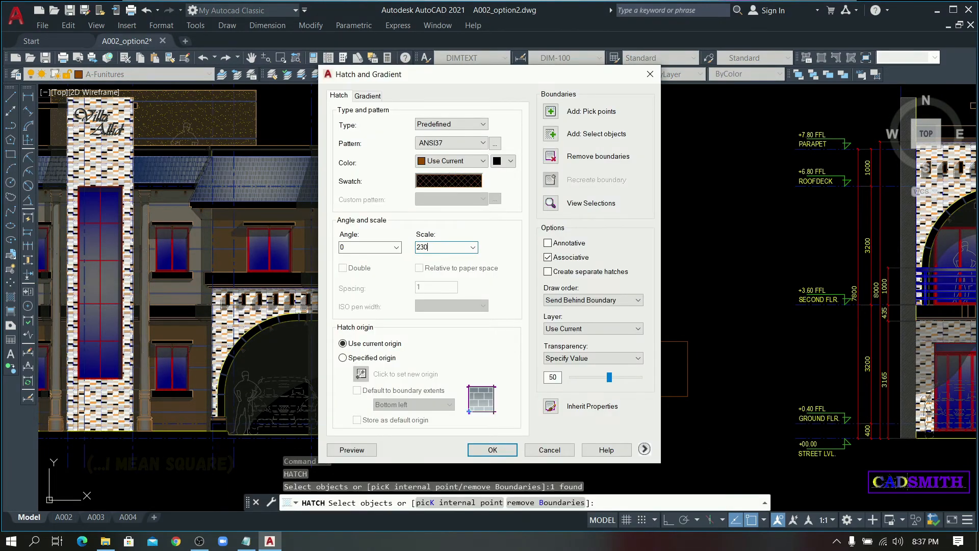
{"action": "left_click", "coordinate": [491, 450]}
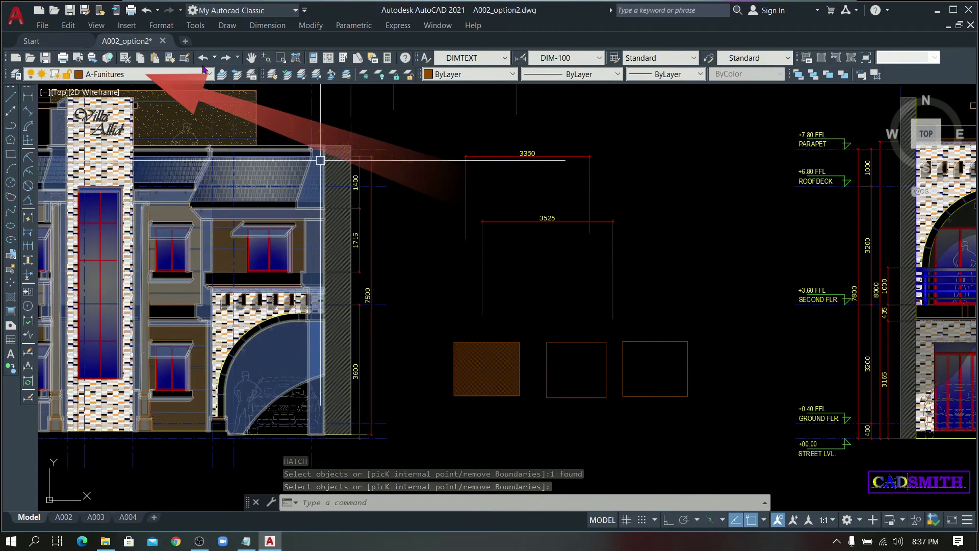
Look up the wall hatch layer's name in the layer list and set the HPLAYER system variable to A-Wall Hatch.
{"action": "left_click", "coordinate": [148, 73]}
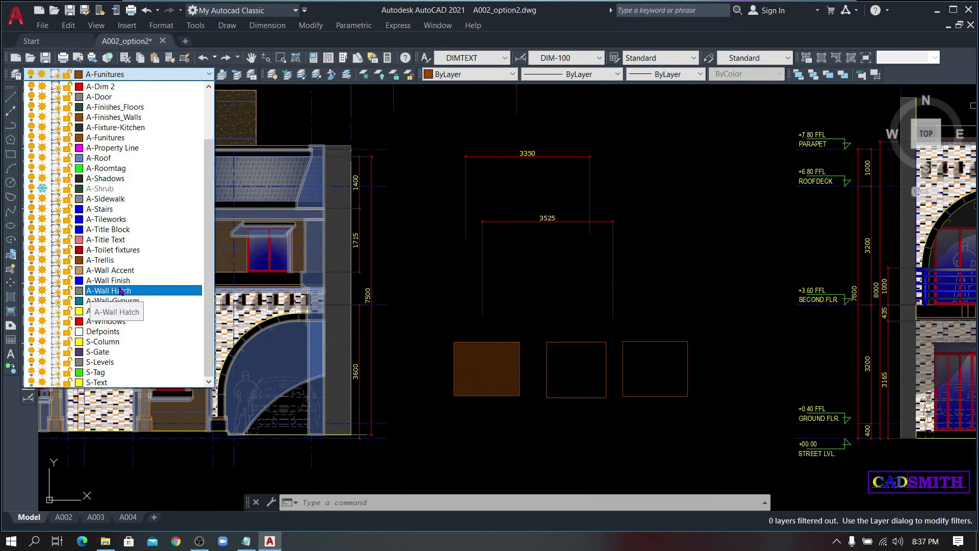
{"action": "type", "text": "hplayer"}
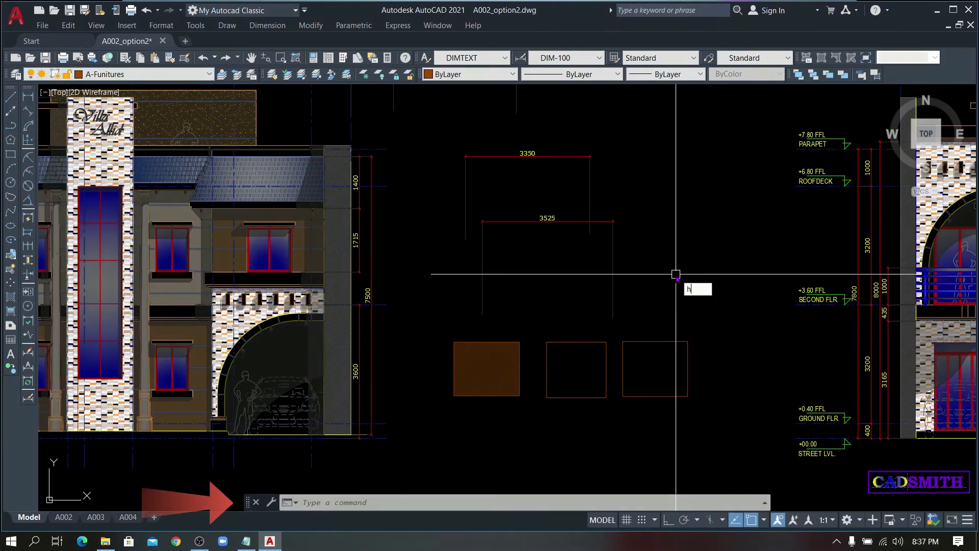
{"action": "key", "text": "Return"}
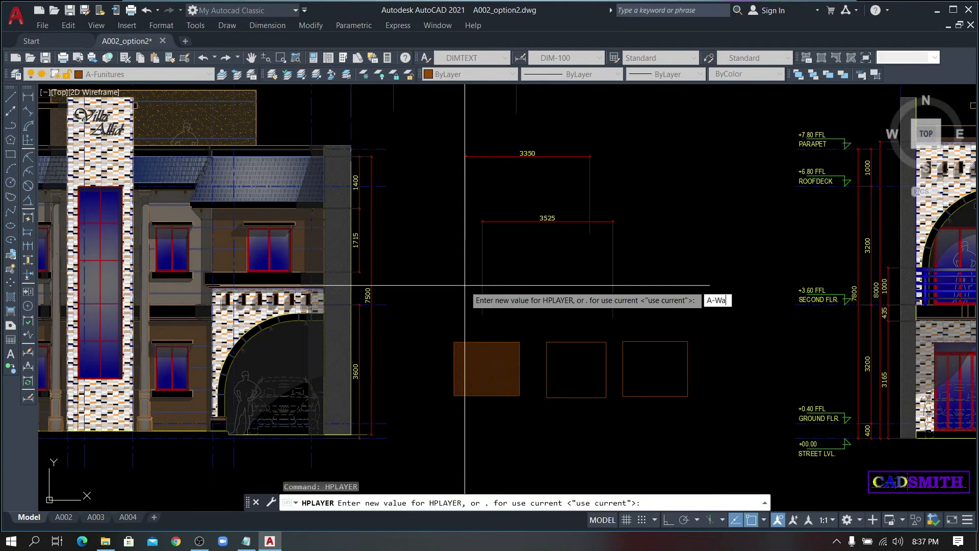
{"action": "type", "text": "A-Wall Hatch"}
{"action": "key", "text": "Return"}
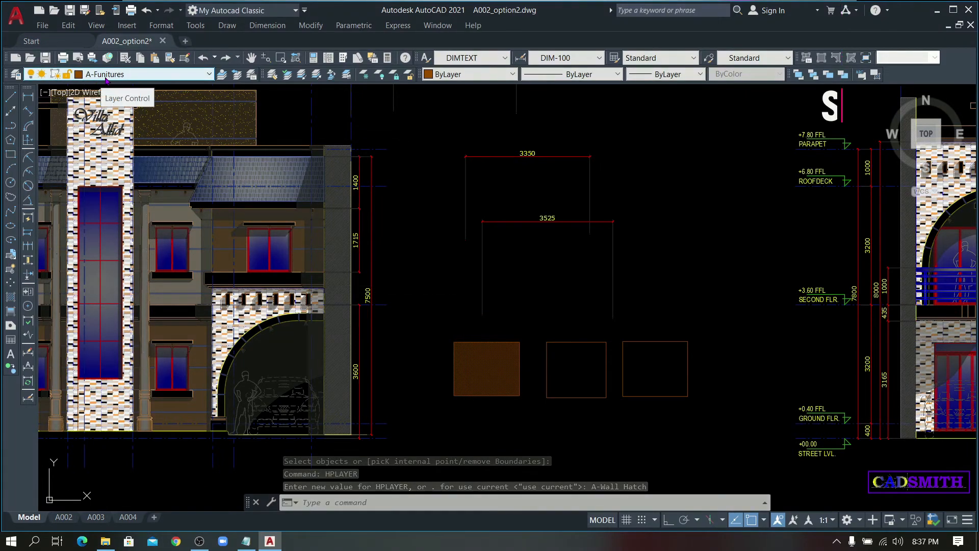
Hatch the two remaining squares together with the ANSI37 pattern at scale 200 on the A-Wall Hatch layer.
{"action": "type", "text": "h"}
{"action": "key", "text": "Return"}
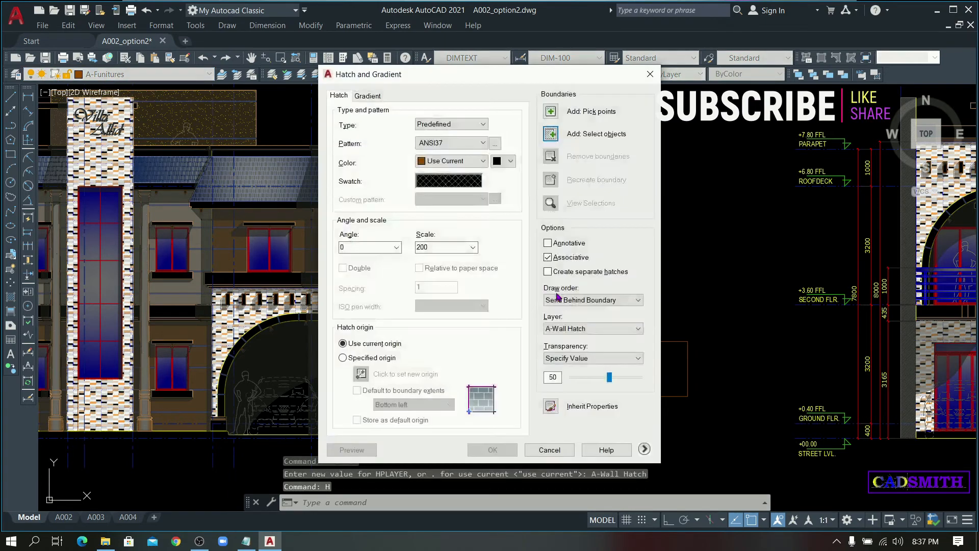
{"action": "left_click", "coordinate": [549, 136]}
{"action": "left_click", "coordinate": [592, 342]}
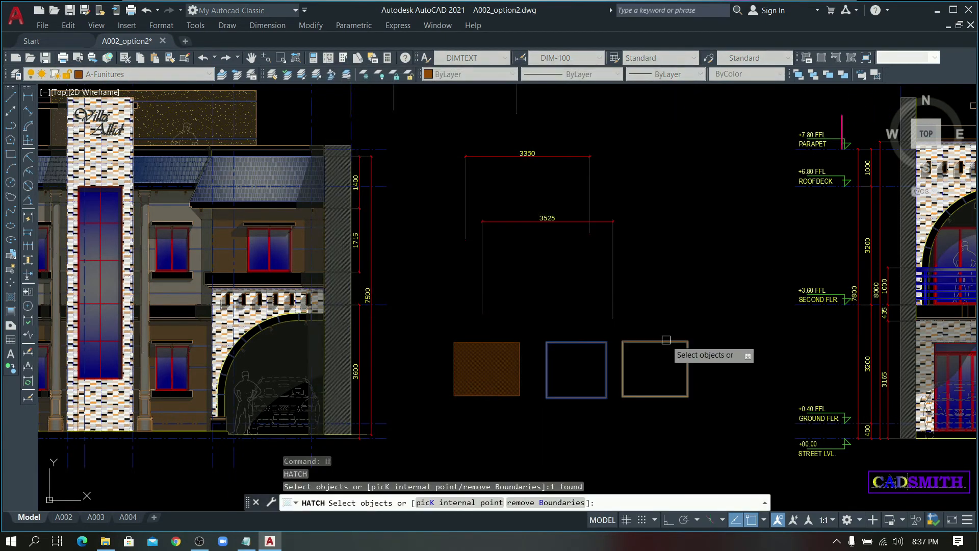
{"action": "left_click", "coordinate": [666, 340]}
{"action": "key", "text": "Return"}
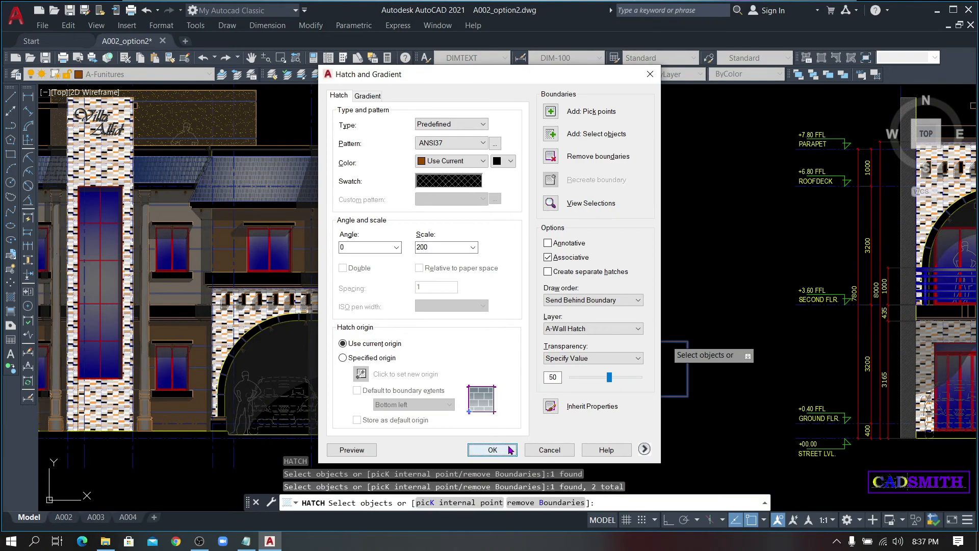
{"action": "left_click", "coordinate": [493, 449]}
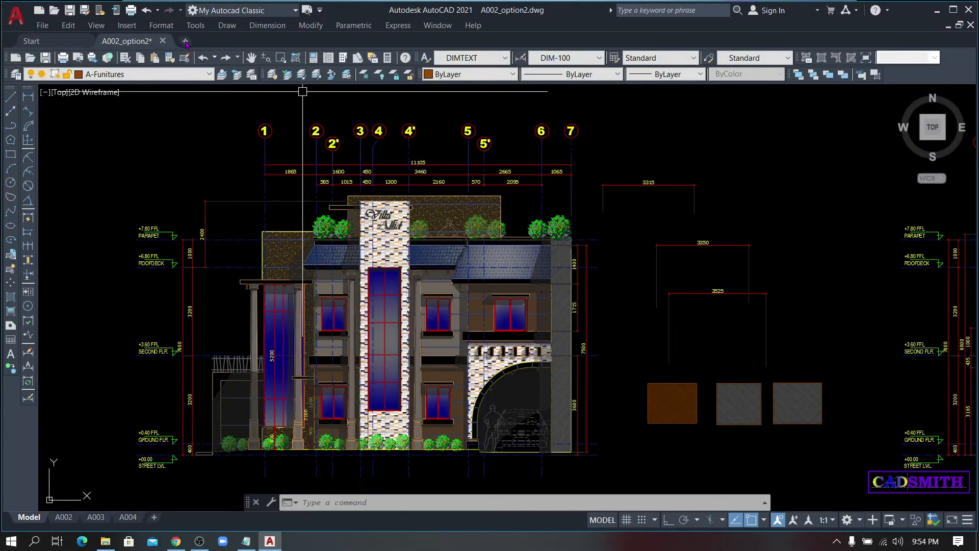
Start a new drawing, turn off its grid, and open the layer properties manager.
{"action": "left_click", "coordinate": [185, 41]}
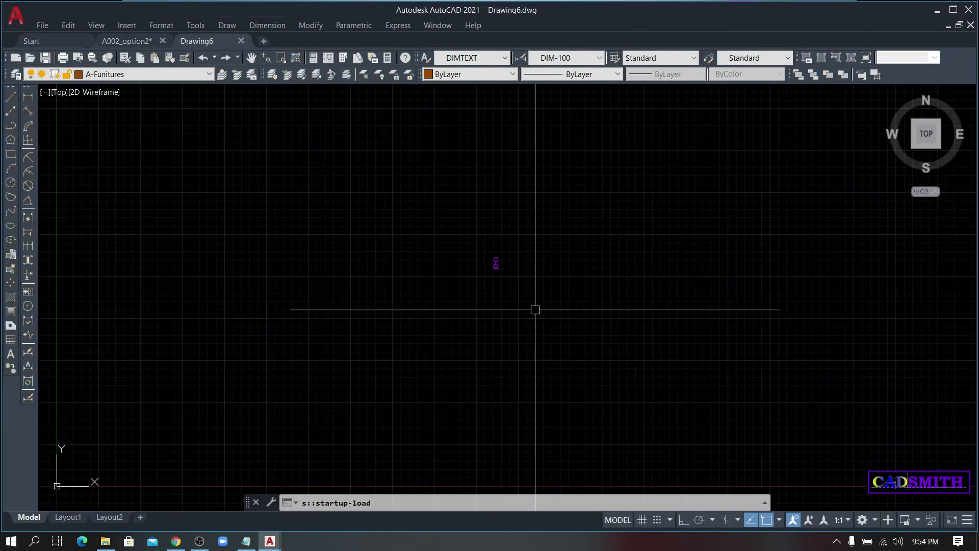
{"action": "key", "text": "F7"}
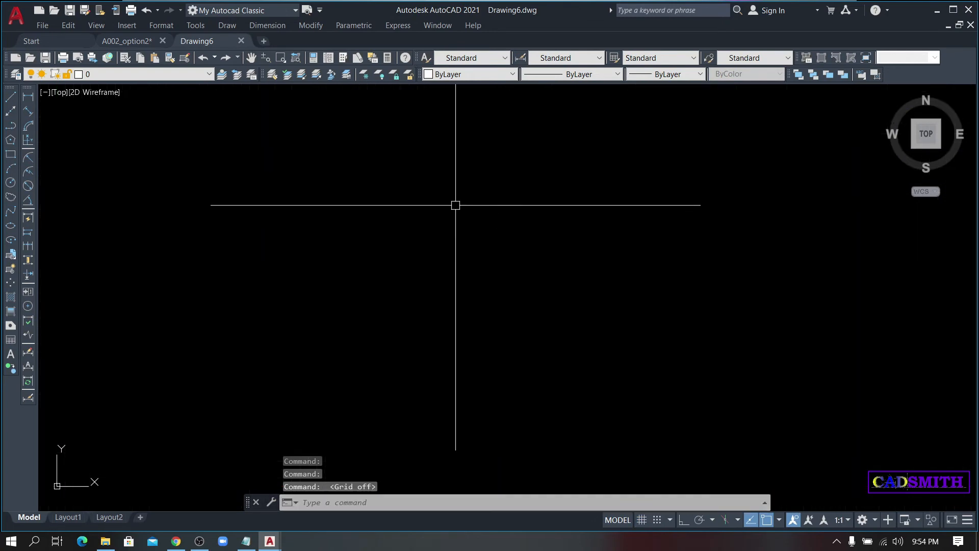
{"action": "key", "text": "Return"}
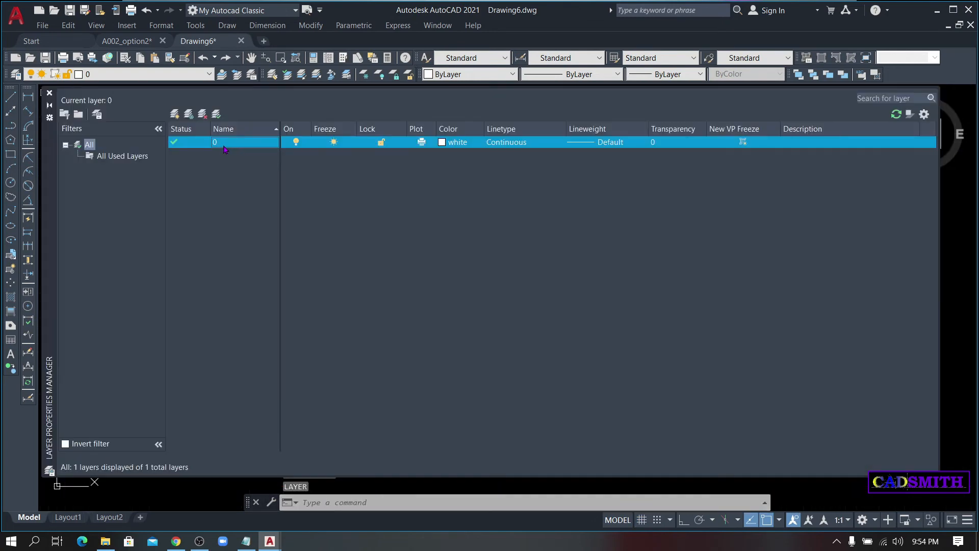
Try to delete layer 0 from the new drawing.
{"action": "right_click", "coordinate": [254, 149]}
{"action": "left_click", "coordinate": [288, 219]}
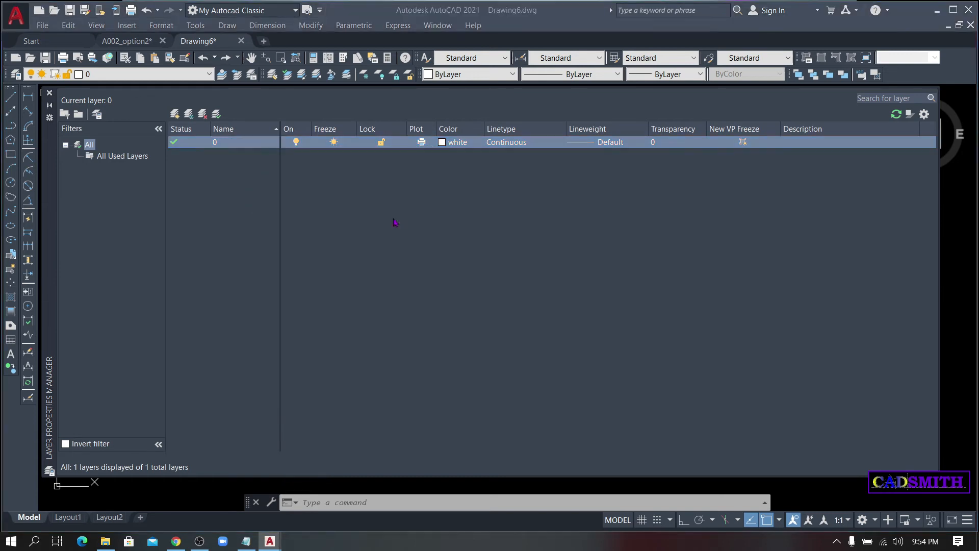
{"action": "left_click", "coordinate": [587, 186]}
Create a new layer named A-Wall and set its color to yellow.
{"action": "right_click", "coordinate": [256, 140]}
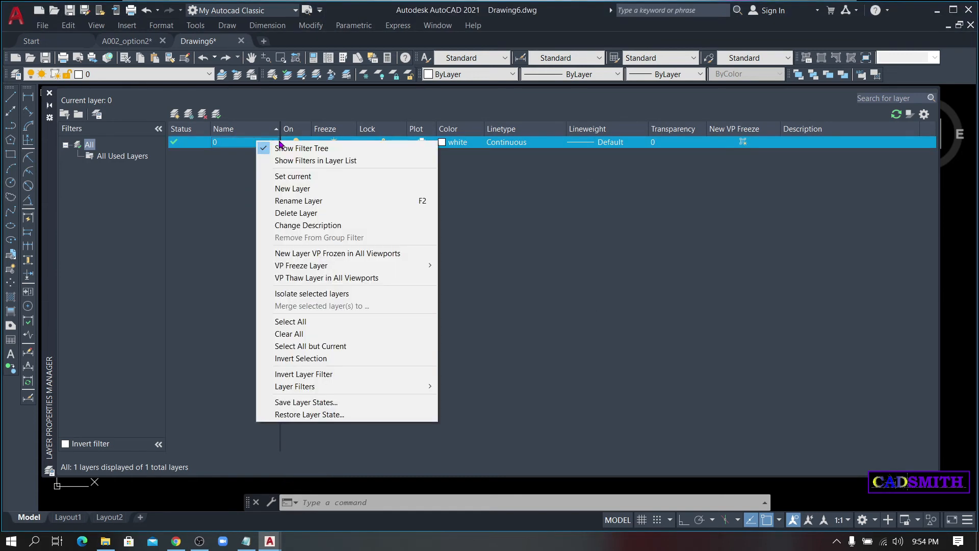
{"action": "left_click", "coordinate": [303, 188]}
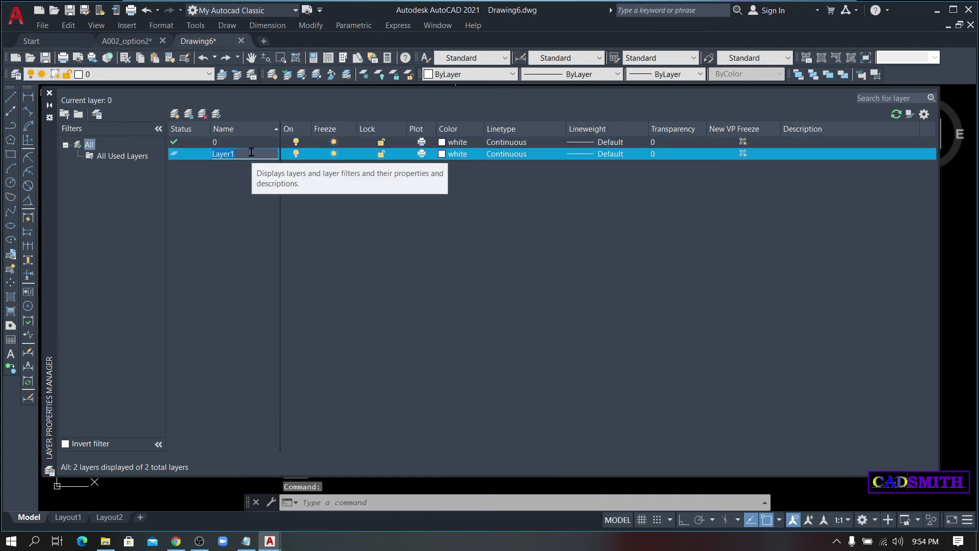
{"action": "type", "text": "A-Wall"}
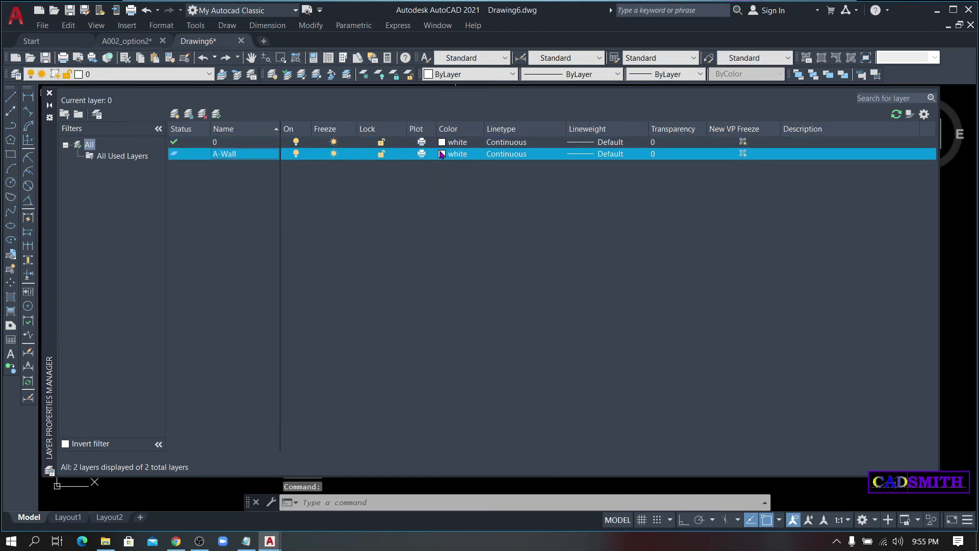
{"action": "left_click", "coordinate": [441, 154]}
{"action": "left_click", "coordinate": [395, 298]}
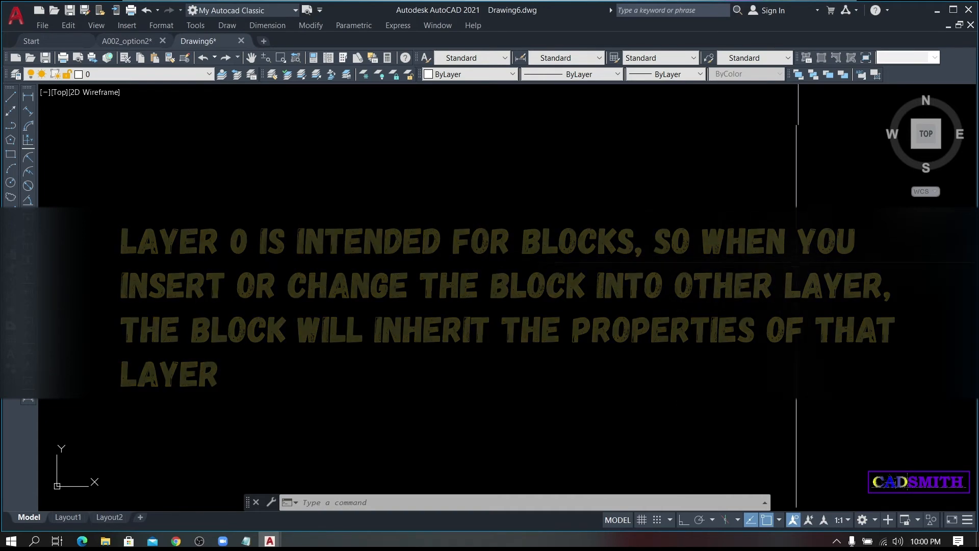
Draw a tall, narrow rectangle on layer 0 in the empty drawing.
{"action": "type", "text": "rec"}
{"action": "key", "text": "Return"}
{"action": "left_click", "coordinate": [289, 379]}
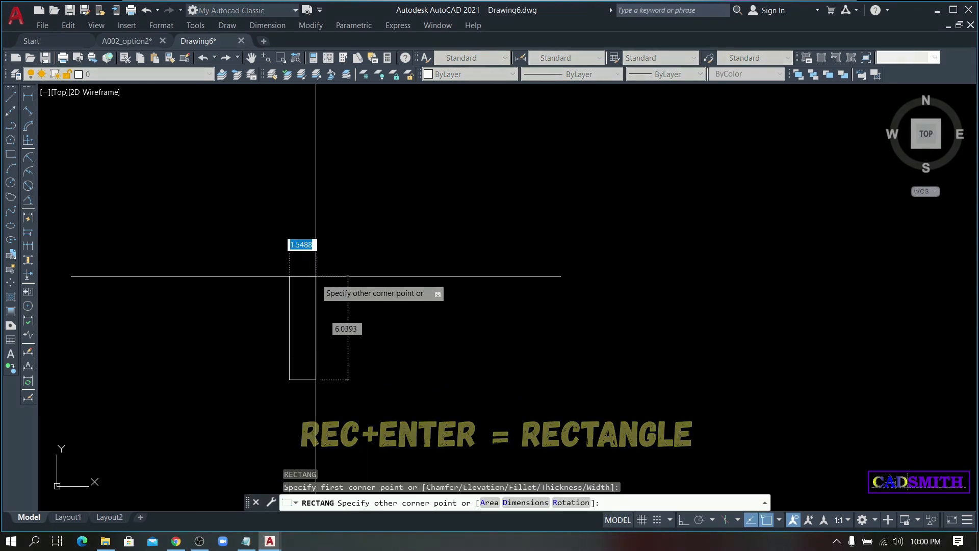
{"action": "left_click", "coordinate": [365, 190]}
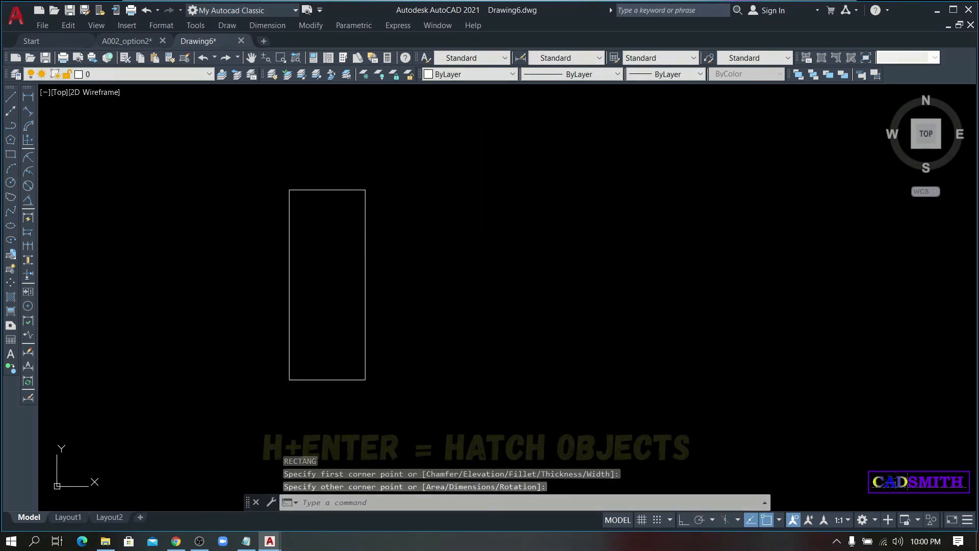
Hatch the rectangle with the ANSI31 pattern at scale 10, keeping the hatch on the current layer 0.
{"action": "type", "text": "h"}
{"action": "key", "text": "Return"}
{"action": "left_click", "coordinate": [546, 134]}
{"action": "left_click", "coordinate": [350, 189]}
{"action": "key", "text": "Return"}
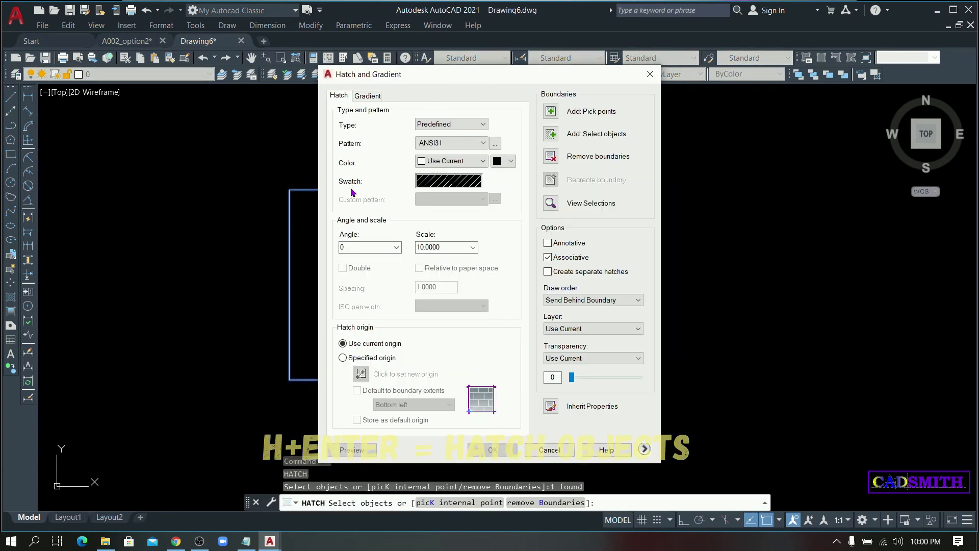
{"action": "left_click", "coordinate": [371, 448]}
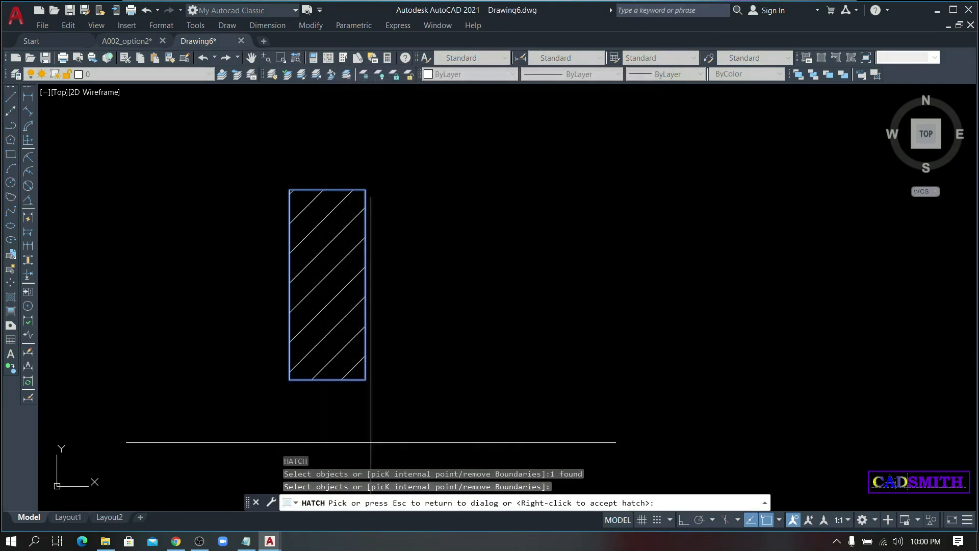
{"action": "key", "text": "Escape"}
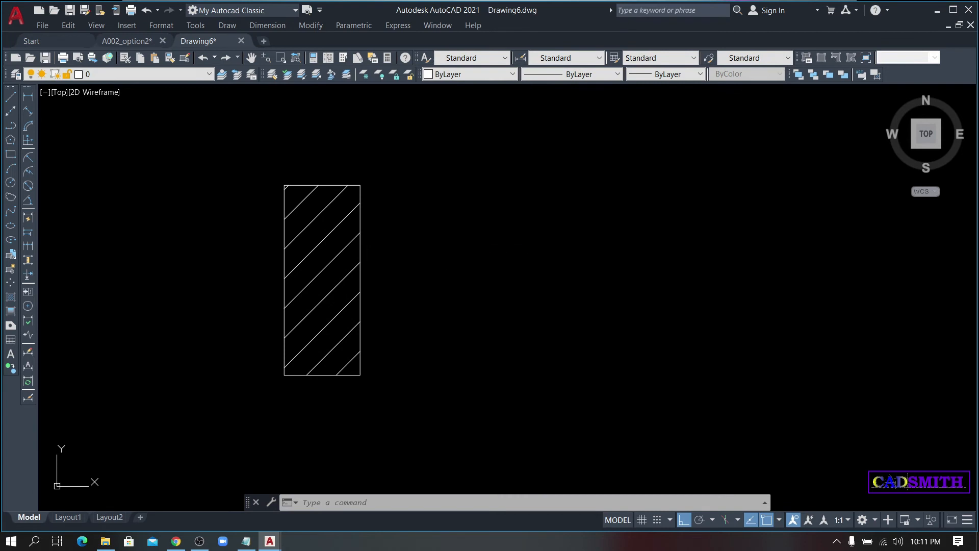
Copy the rectangle and its hatch horizontally to the right, leaving a wide gap between the two.
{"action": "type", "text": "co"}
{"action": "key", "text": "Return"}
{"action": "left_click", "coordinate": [465, 234]}
{"action": "left_click", "coordinate": [301, 280]}
{"action": "key", "text": "Return"}
{"action": "left_click", "coordinate": [423, 244]}
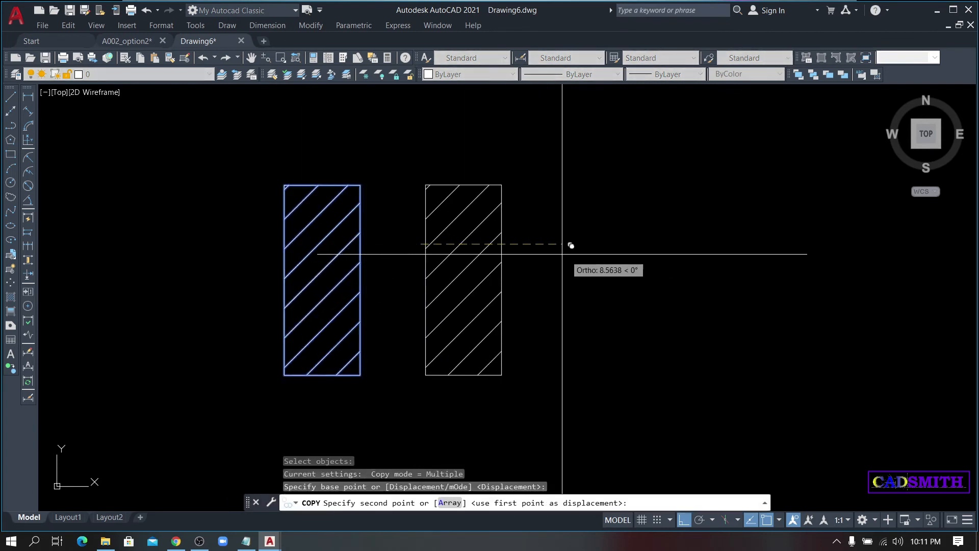
{"action": "left_click", "coordinate": [641, 244]}
{"action": "key", "text": "Escape"}
Move the copied rectangle and its hatch to the A-Wall layer and clear the selection.
{"action": "left_click", "coordinate": [614, 170]}
{"action": "left_click", "coordinate": [500, 264]}
{"action": "left_click", "coordinate": [144, 74]}
{"action": "left_click", "coordinate": [132, 96]}
{"action": "key", "text": "Escape"}
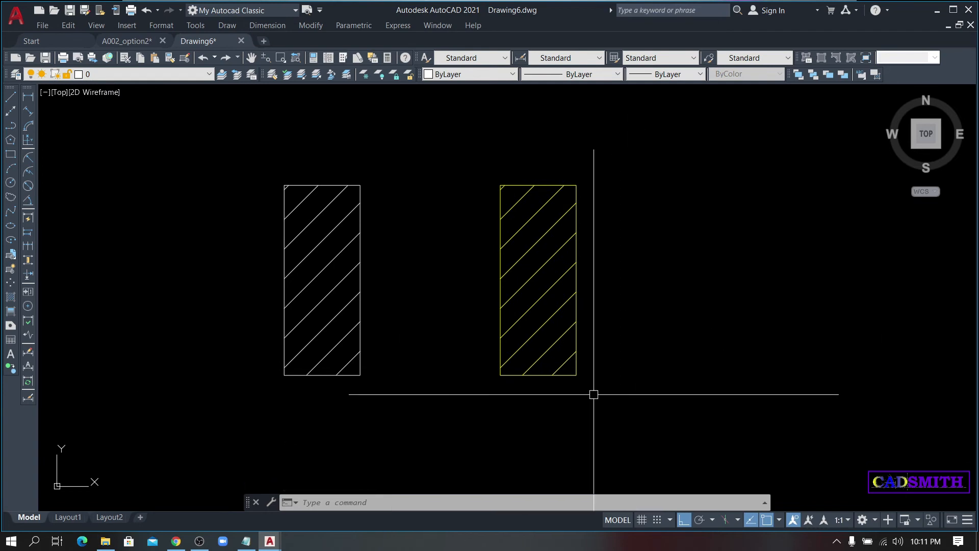
Cut the original layer 0 rectangle with its hatch, paste it back near the same place as a block, and select it to check.
{"action": "left_click", "coordinate": [399, 157]}
{"action": "left_click", "coordinate": [248, 404]}
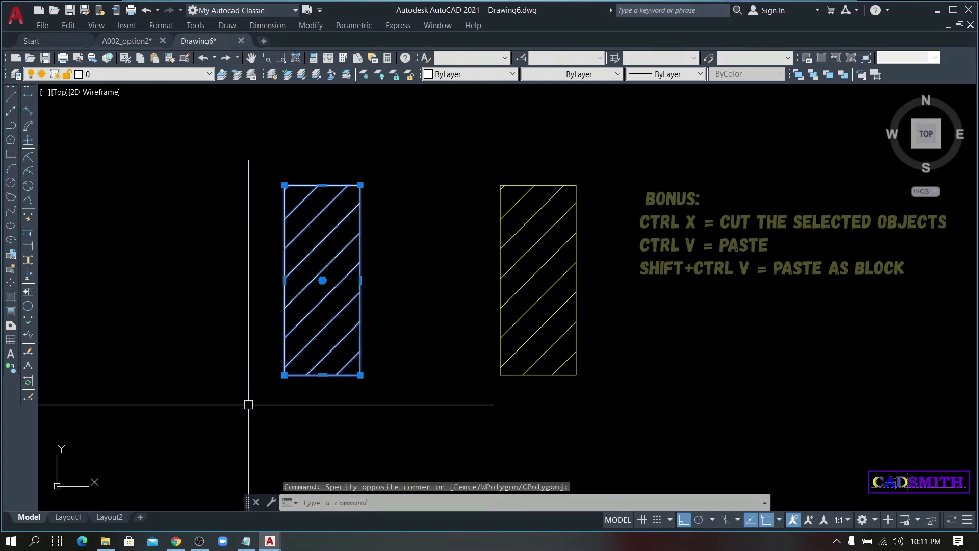
{"action": "key", "text": "ctrl+x"}
{"action": "key", "text": "ctrl+shift+v"}
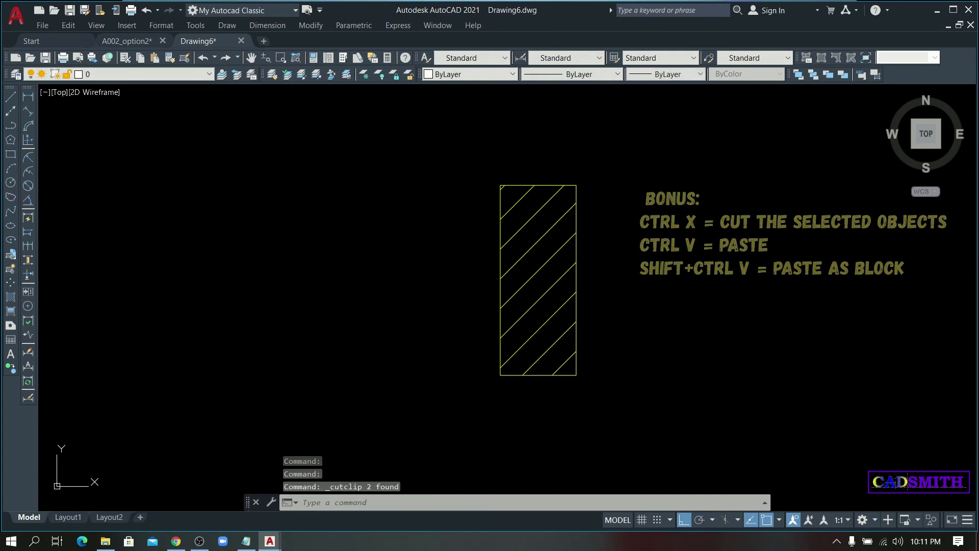
{"action": "left_click", "coordinate": [280, 376]}
{"action": "left_click", "coordinate": [332, 360]}
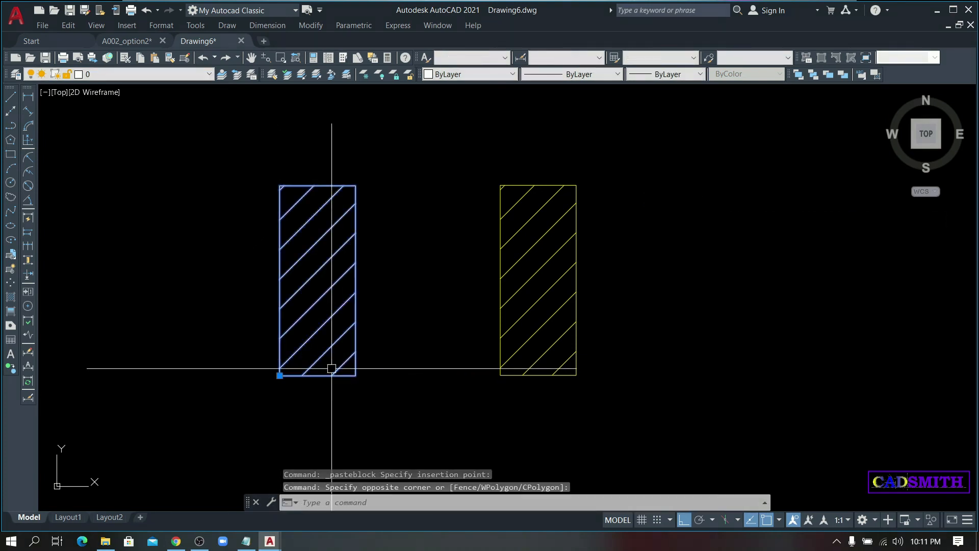
{"action": "key", "text": "Escape"}
{"action": "key", "text": "Escape"}
Cut the yellow A-Wall rectangle with its hatch and paste it as a block level with the white one.
{"action": "left_click", "coordinate": [663, 133]}
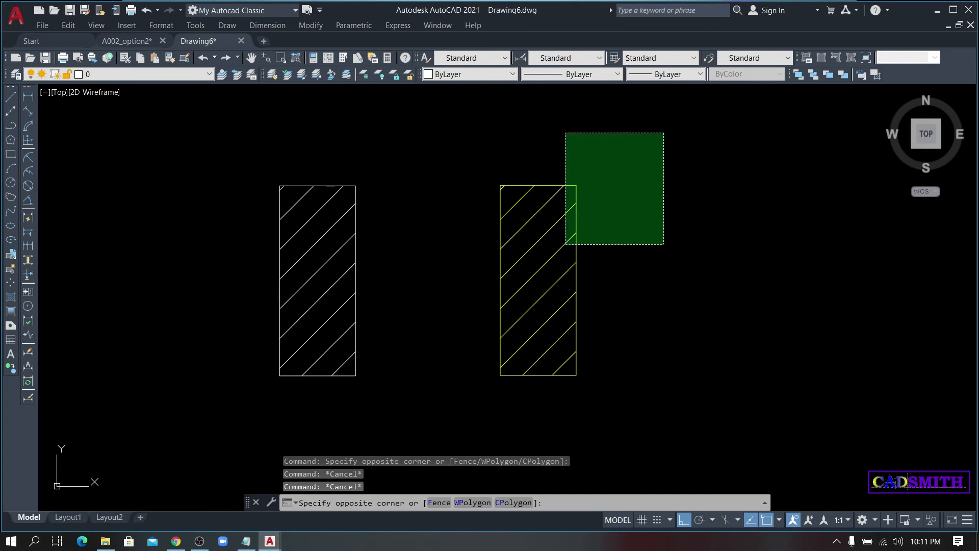
{"action": "left_click", "coordinate": [480, 389]}
{"action": "key", "text": "ctrl+x"}
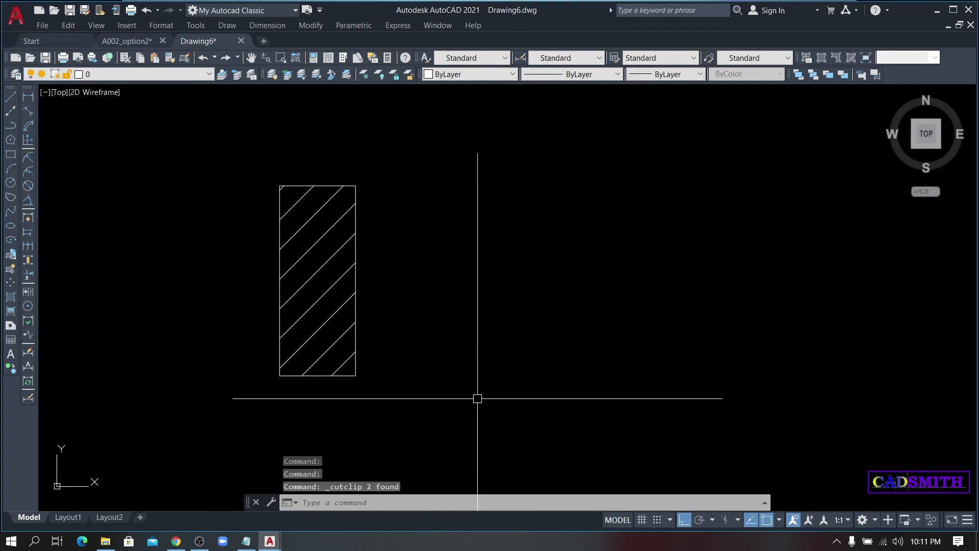
{"action": "key", "text": "ctrl+shift+v"}
{"action": "left_click", "coordinate": [525, 376]}
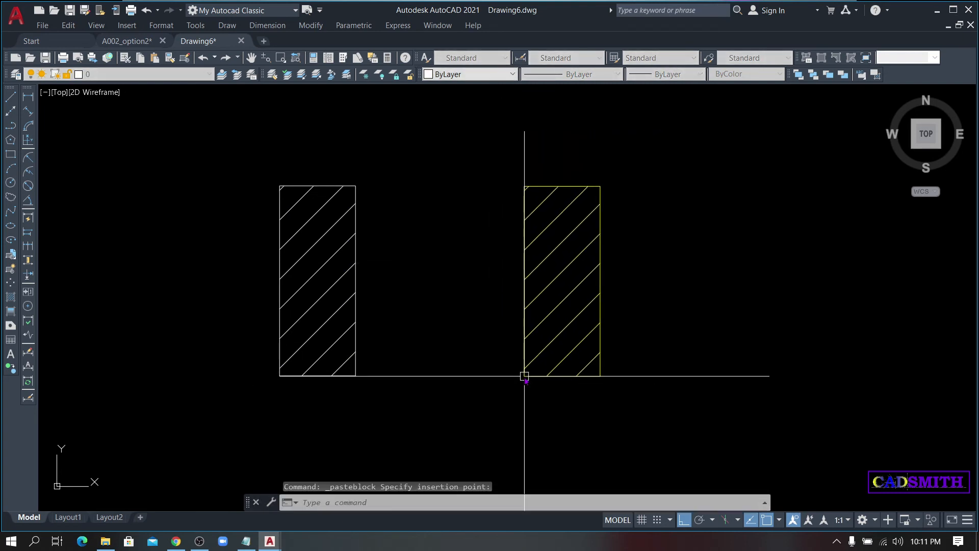
{"action": "key", "text": "Escape"}
Move the white block made on layer 0 to the A-Wall layer and clear the selection.
{"action": "left_click", "coordinate": [371, 258]}
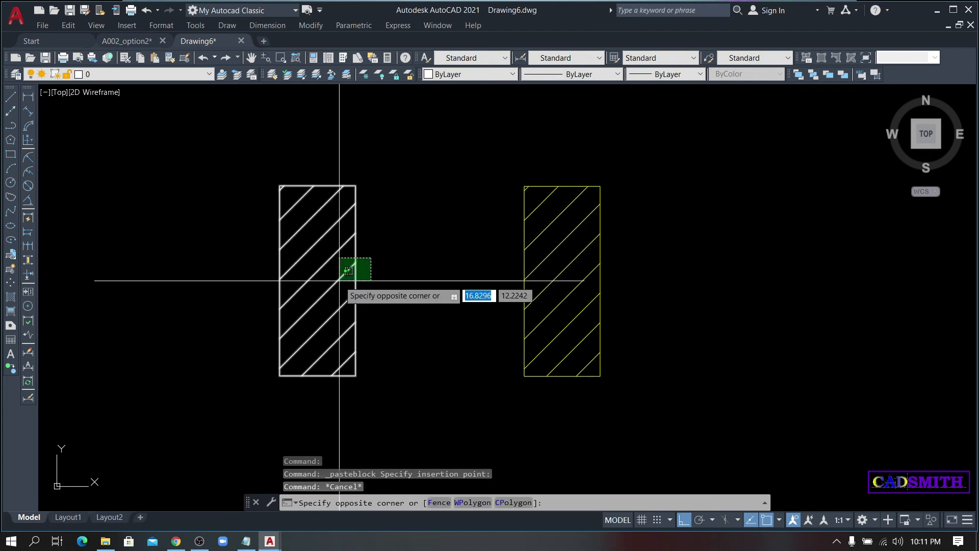
{"action": "left_click", "coordinate": [348, 270]}
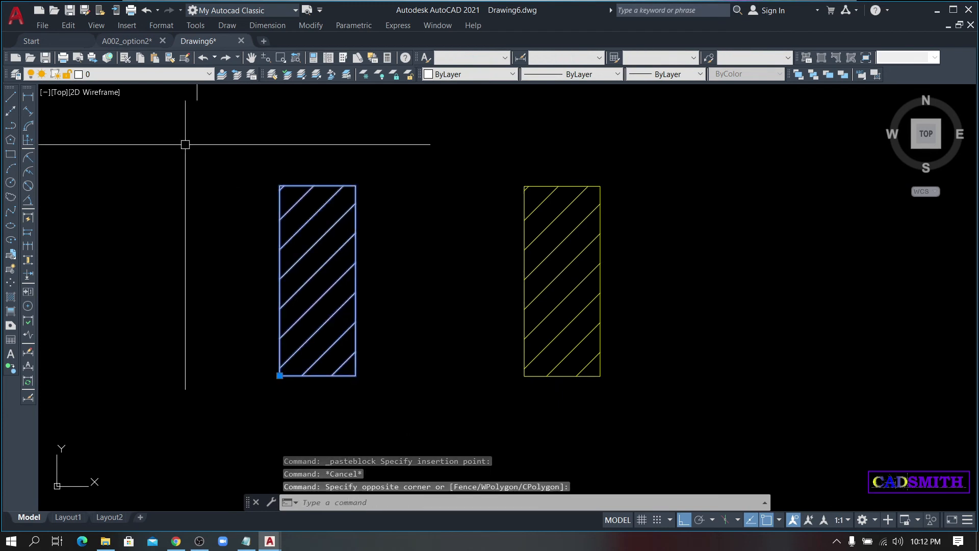
{"action": "left_click", "coordinate": [152, 78]}
{"action": "left_click", "coordinate": [102, 96]}
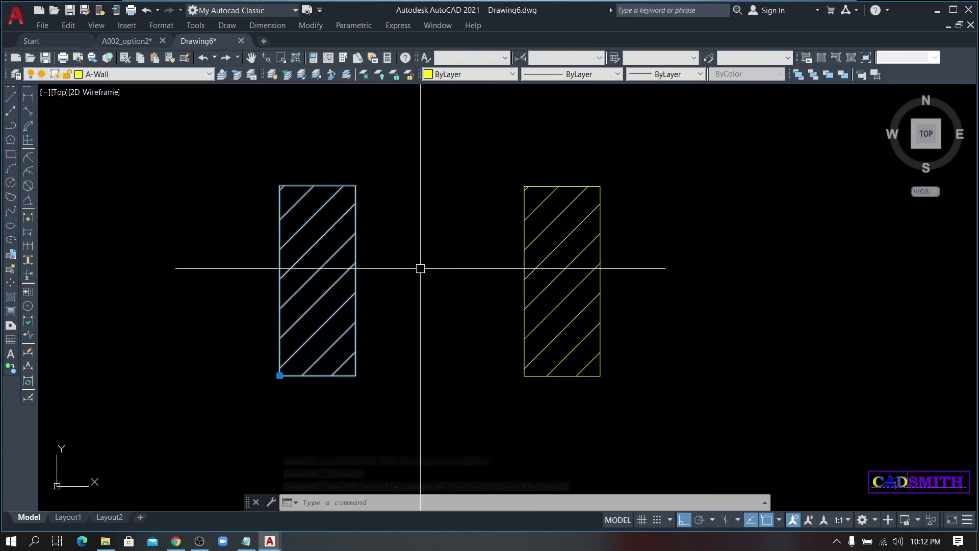
{"action": "key", "text": "Escape"}
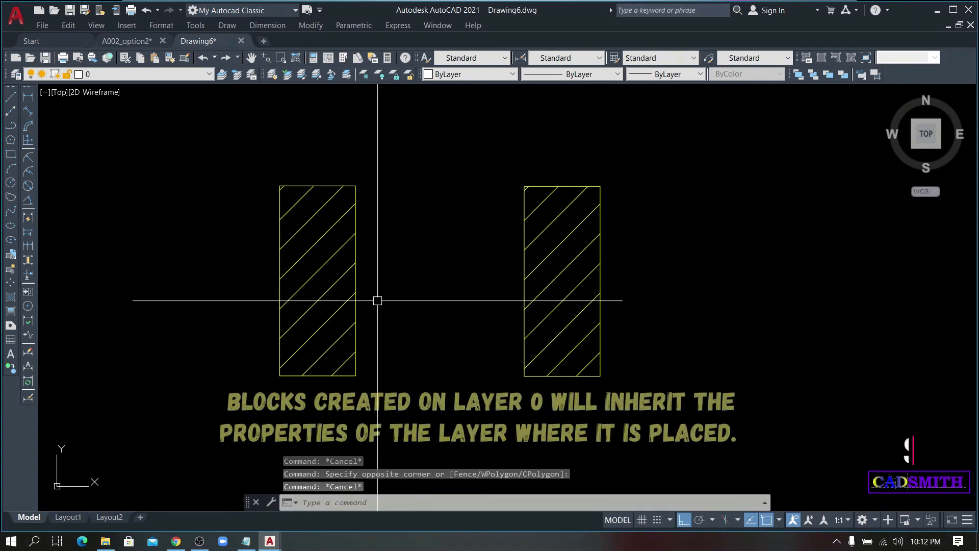
Select the second hatched block to check its assigned layer, and clear the selection.
{"action": "left_click", "coordinate": [584, 192]}
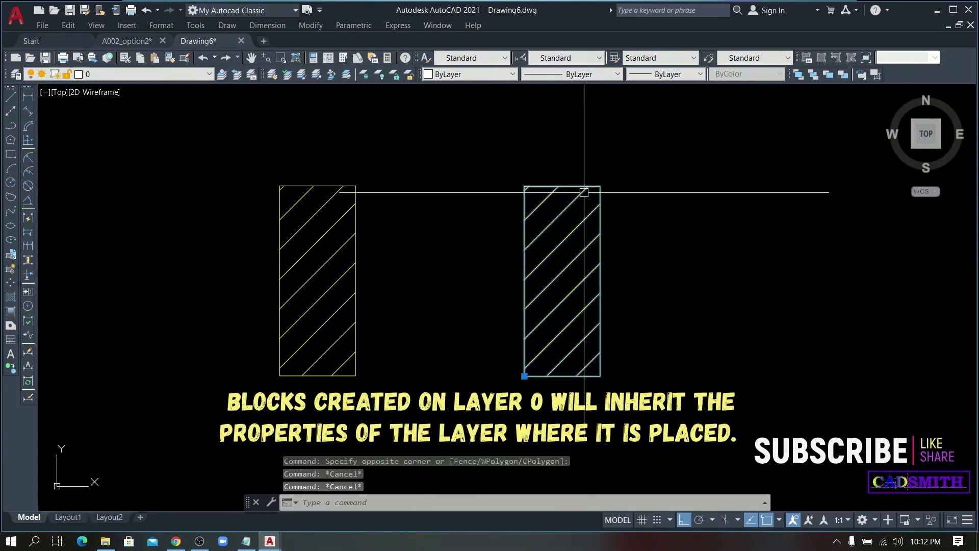
{"action": "left_click", "coordinate": [584, 192]}
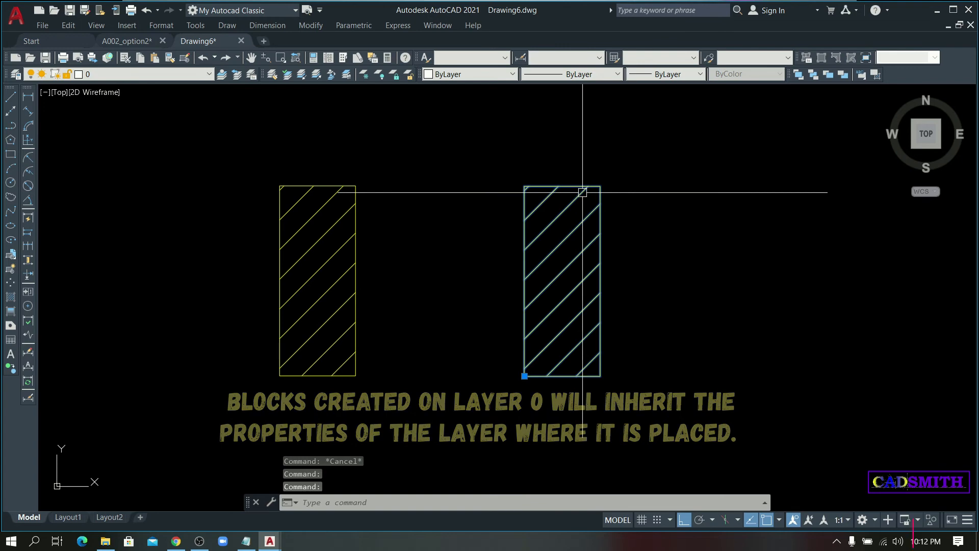
{"action": "left_click", "coordinate": [582, 192]}
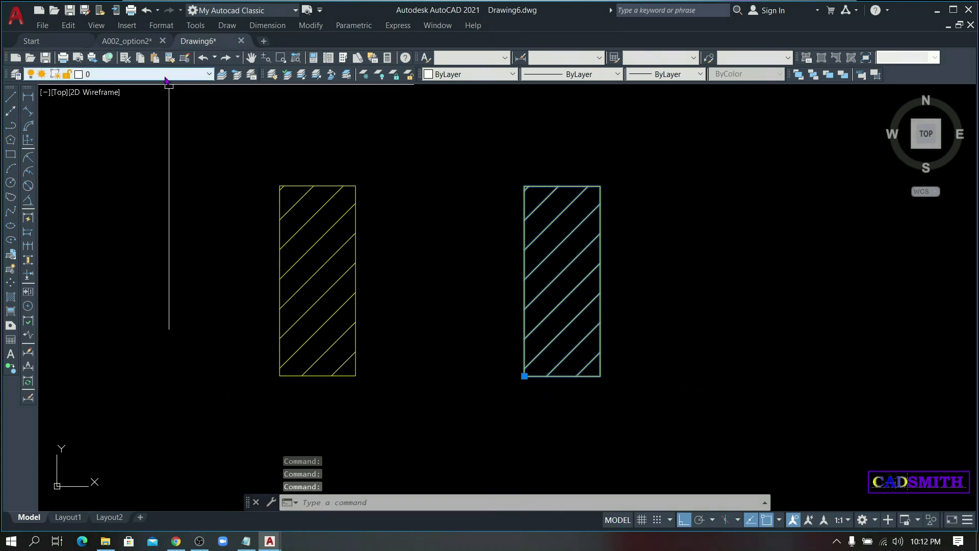
{"action": "key", "text": "Escape"}
{"action": "left_click", "coordinate": [679, 201]}
{"action": "key", "text": "Escape"}
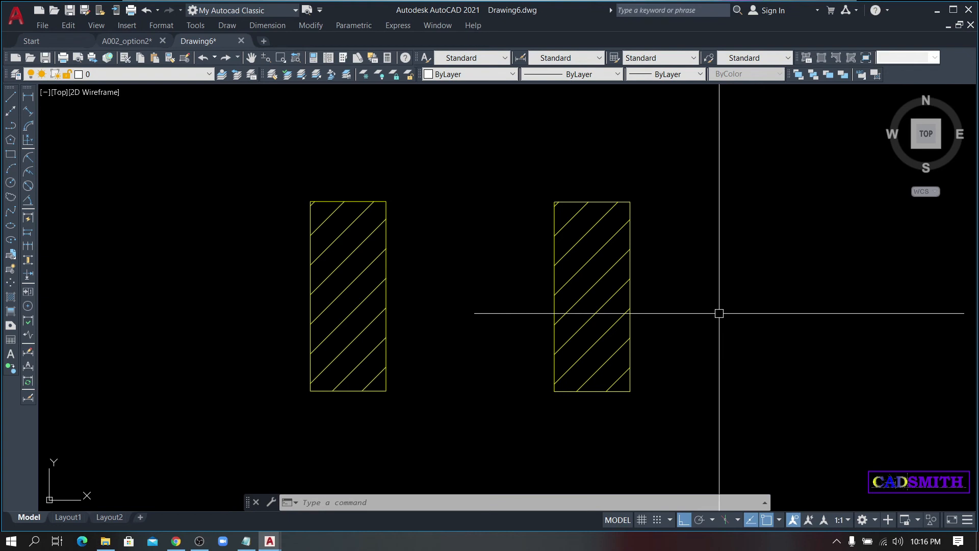
Review the drawing's layer list in the Layer Properties Manager and close it.
{"action": "type", "text": "la"}
{"action": "key", "text": "Return"}
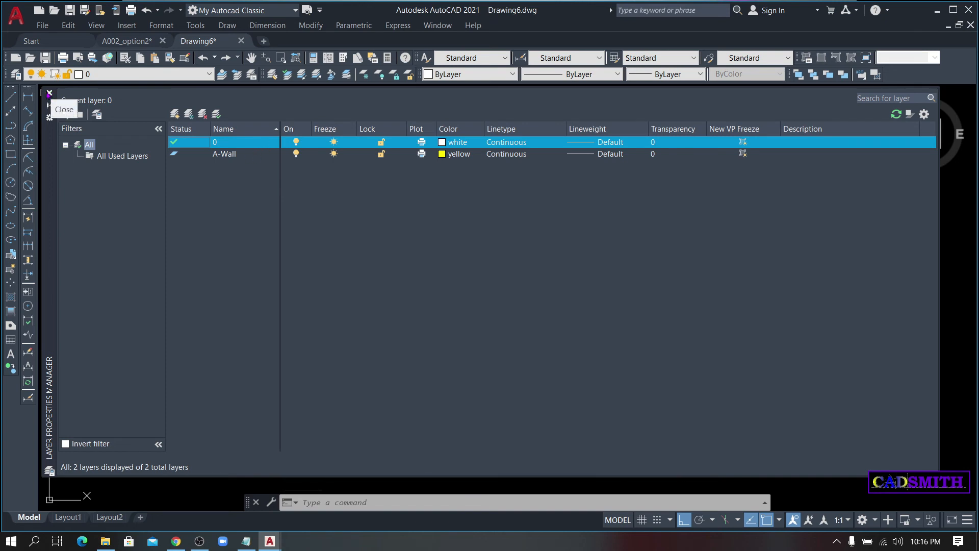
{"action": "left_click", "coordinate": [50, 94]}
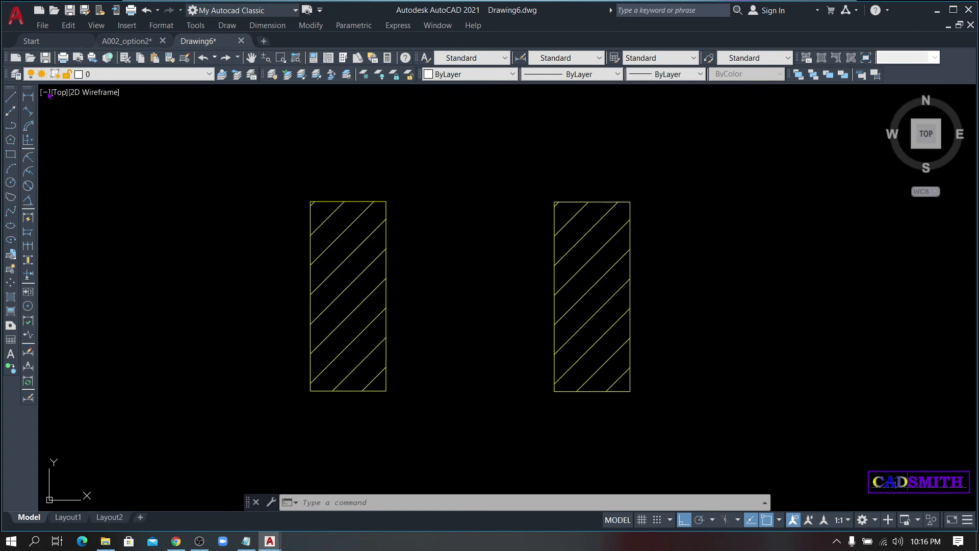
Add a horizontal linear dimension above the blocks, from the first block's outer upper corner to the second block's outer upper corner.
{"action": "left_click", "coordinate": [28, 97]}
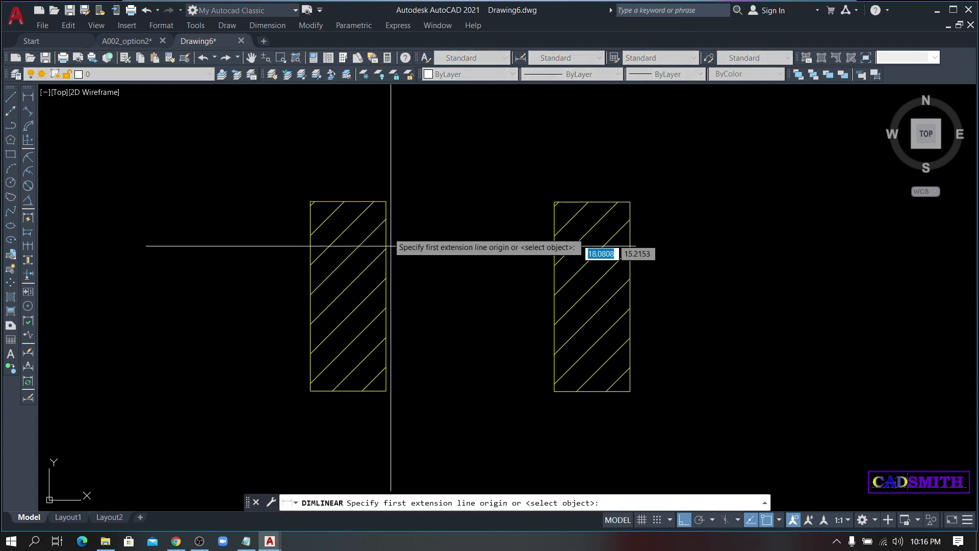
{"action": "left_click", "coordinate": [310, 202]}
{"action": "left_click", "coordinate": [630, 201]}
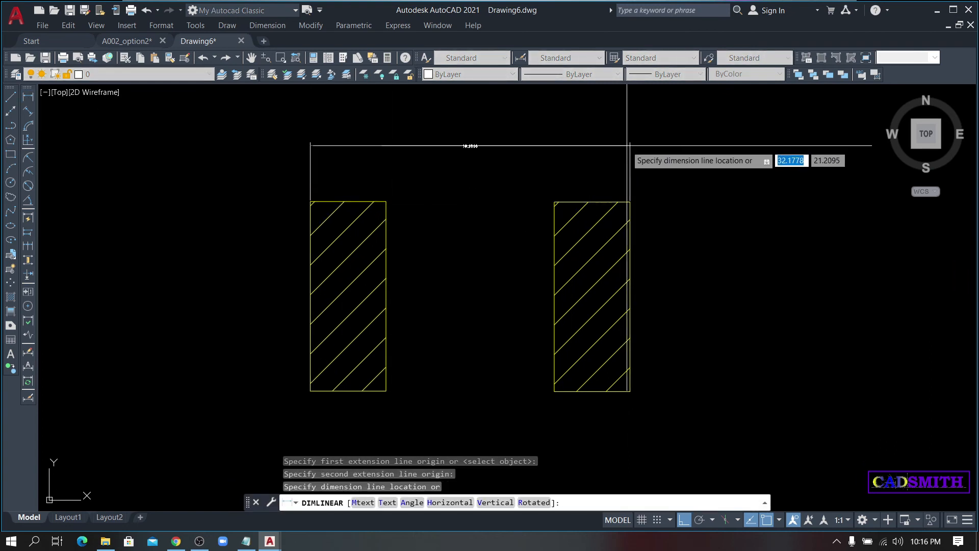
{"action": "left_click", "coordinate": [630, 145]}
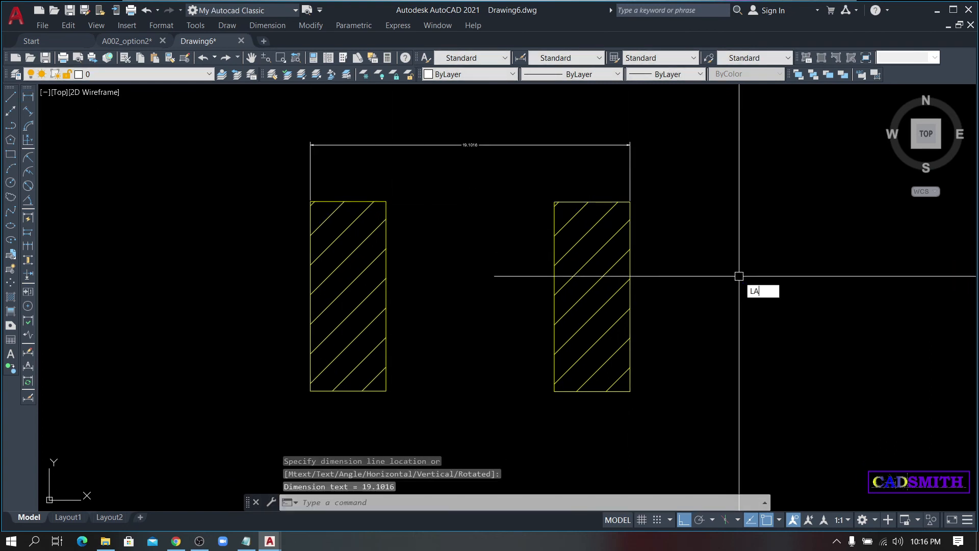
Reopen the Layer Properties Manager and examine the plot setting of the Defpoints layer.
{"action": "key", "text": "Return"}
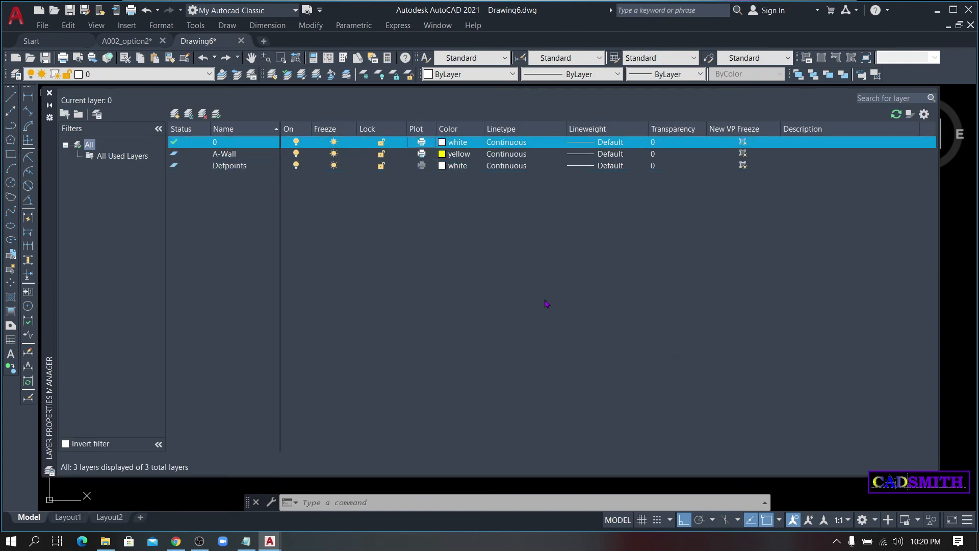
{"action": "left_click", "coordinate": [427, 170]}
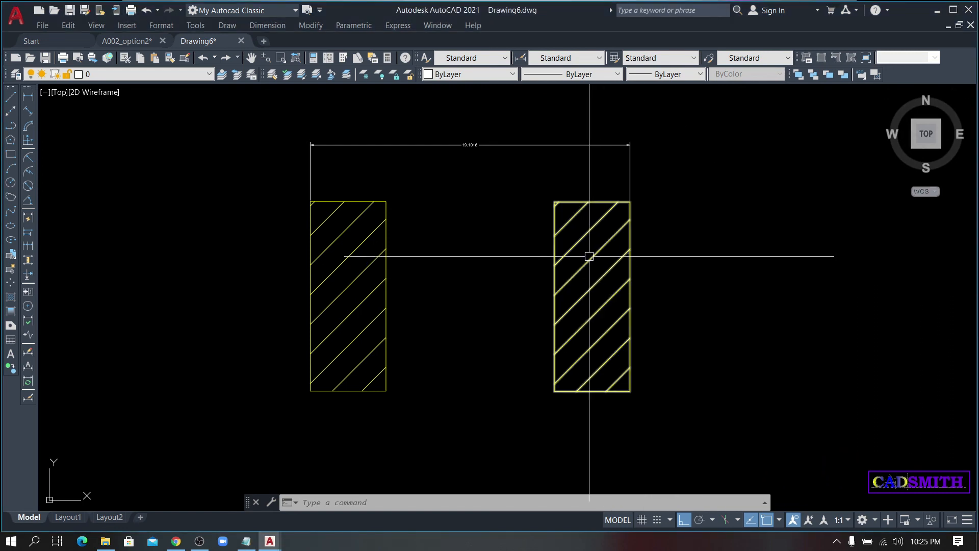
Select the second hatched block to check its layer against the available layers, and clear the selection.
{"action": "left_click", "coordinate": [589, 252]}
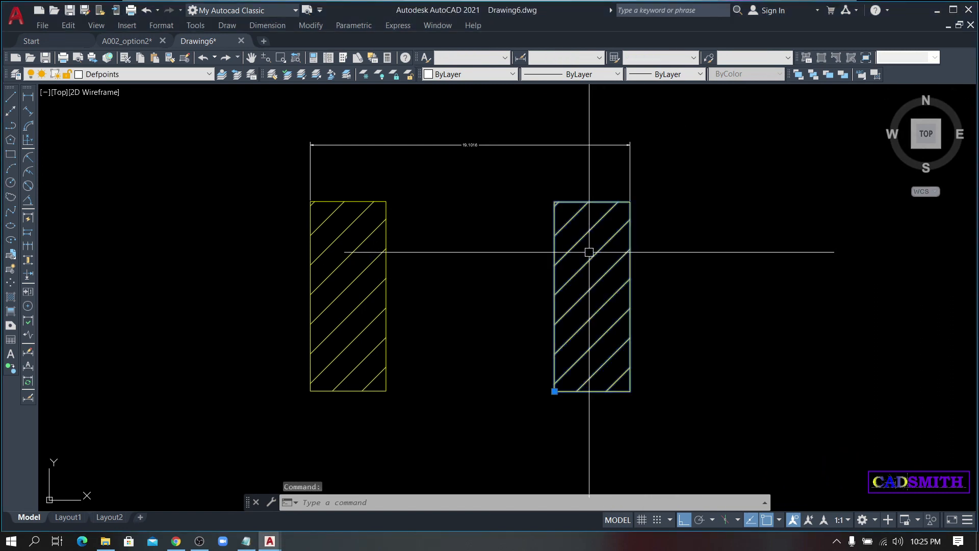
{"action": "left_click", "coordinate": [131, 74]}
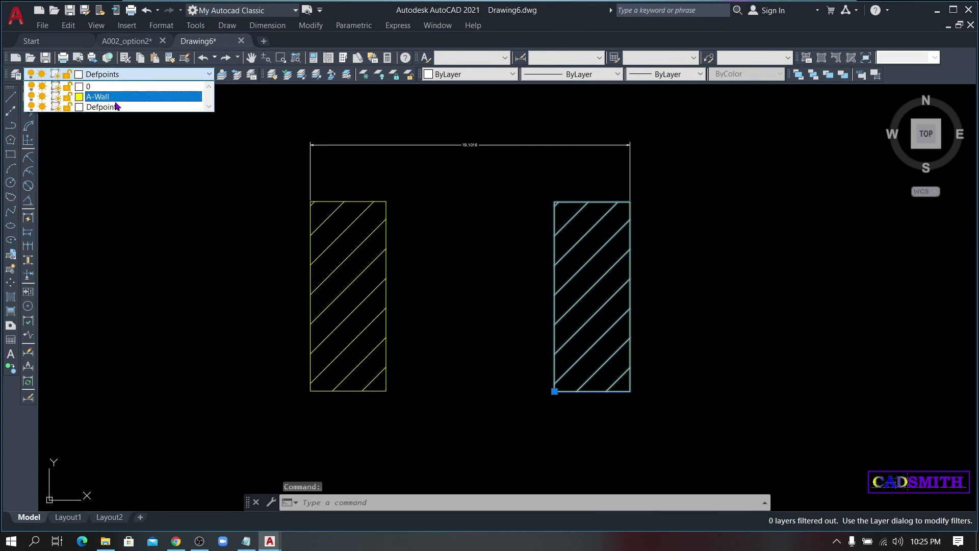
{"action": "left_click", "coordinate": [117, 96]}
{"action": "key", "text": "Escape"}
{"action": "key", "text": "Escape"}
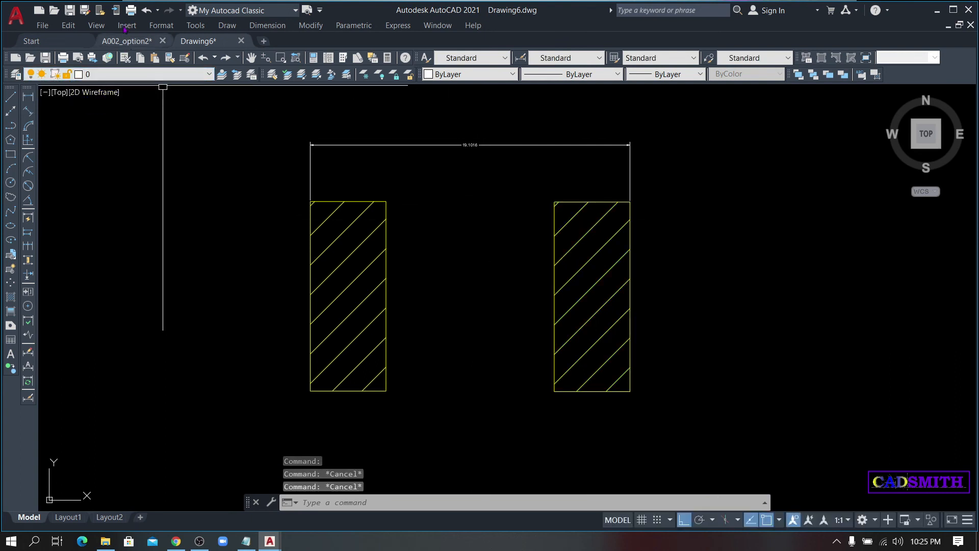
Set up a single-sheet plot with DWG To PDF.pc3 and a window around both blocks and the dimension, and preview it.
{"action": "left_click", "coordinate": [131, 10]}
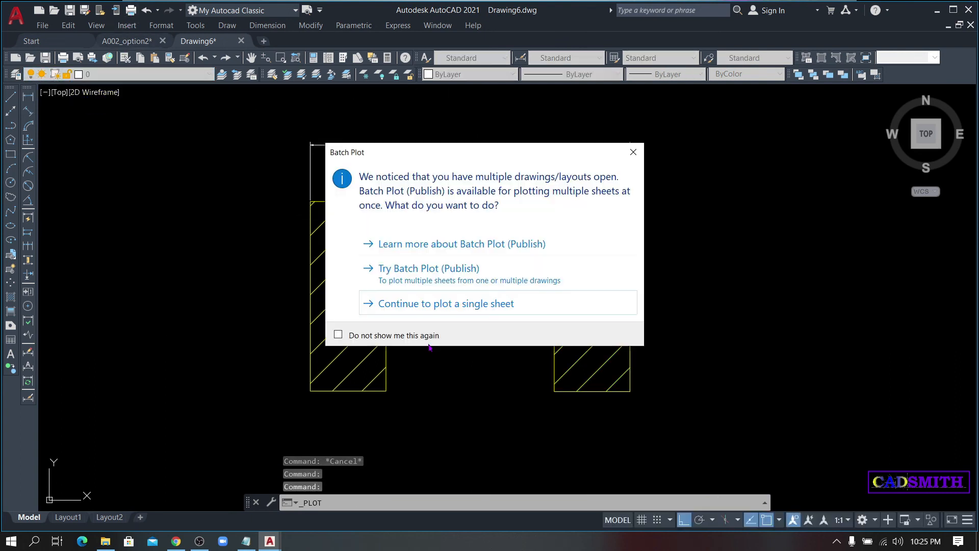
{"action": "left_click", "coordinate": [432, 304]}
{"action": "left_click", "coordinate": [363, 179]}
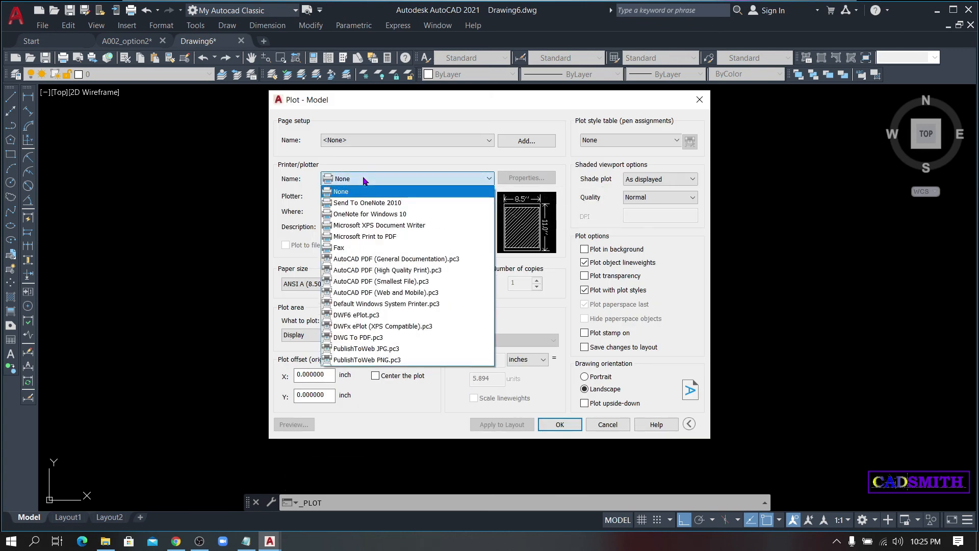
{"action": "left_click", "coordinate": [356, 337]}
{"action": "left_click", "coordinate": [327, 335]}
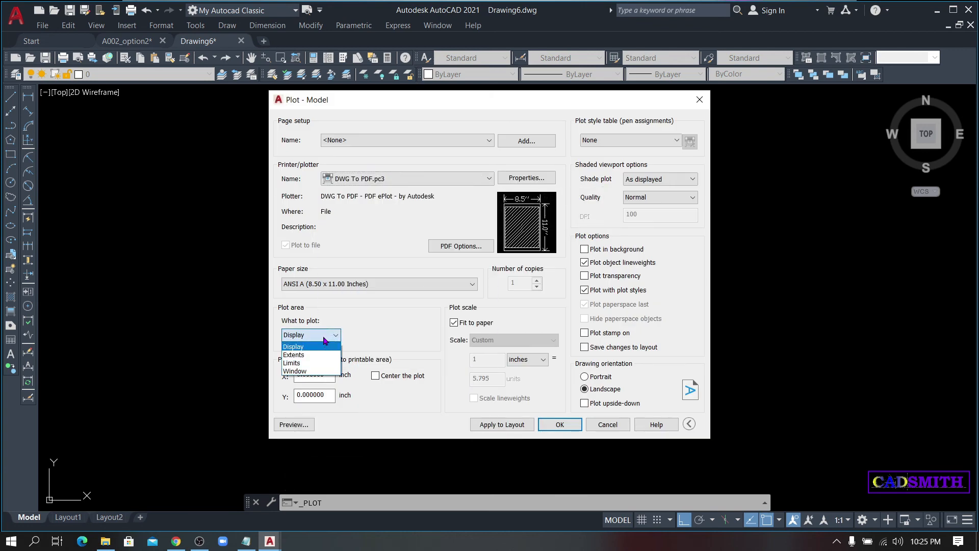
{"action": "left_click", "coordinate": [305, 371]}
{"action": "left_click", "coordinate": [272, 412]}
{"action": "left_click", "coordinate": [652, 125]}
{"action": "left_click", "coordinate": [285, 427]}
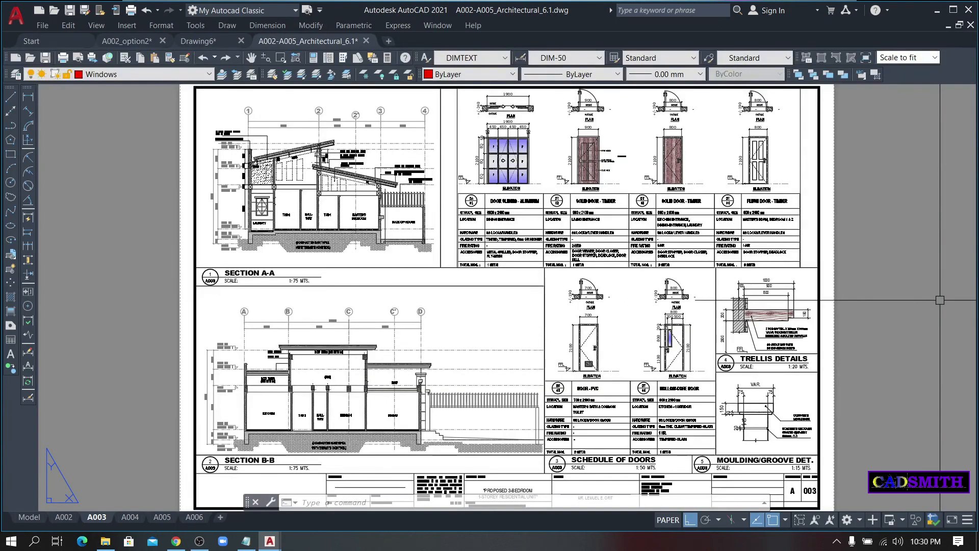
Select the viewport showing the upper door schedule on layout A003 to check its layer, and clear the selection.
{"action": "left_click", "coordinate": [458, 134]}
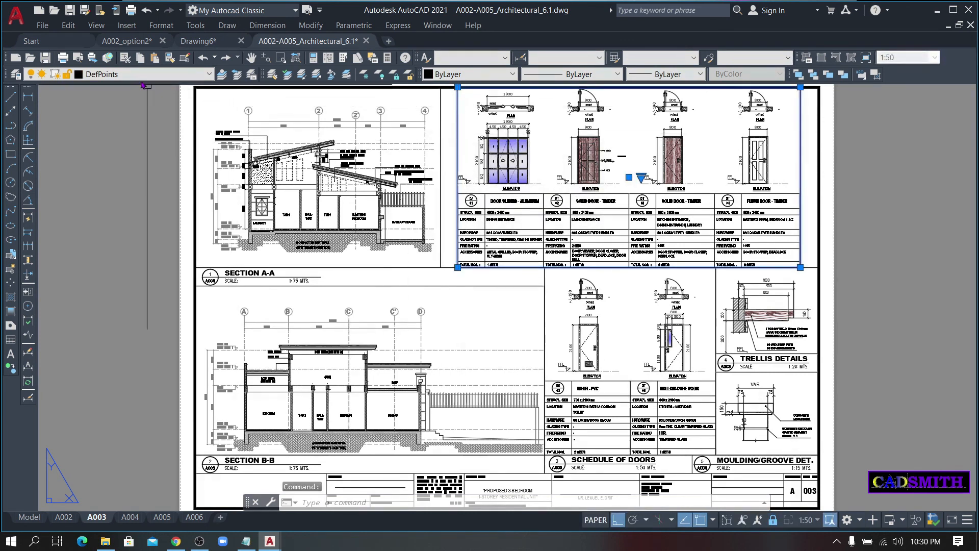
{"action": "key", "text": "Escape"}
{"action": "key", "text": "Escape"}
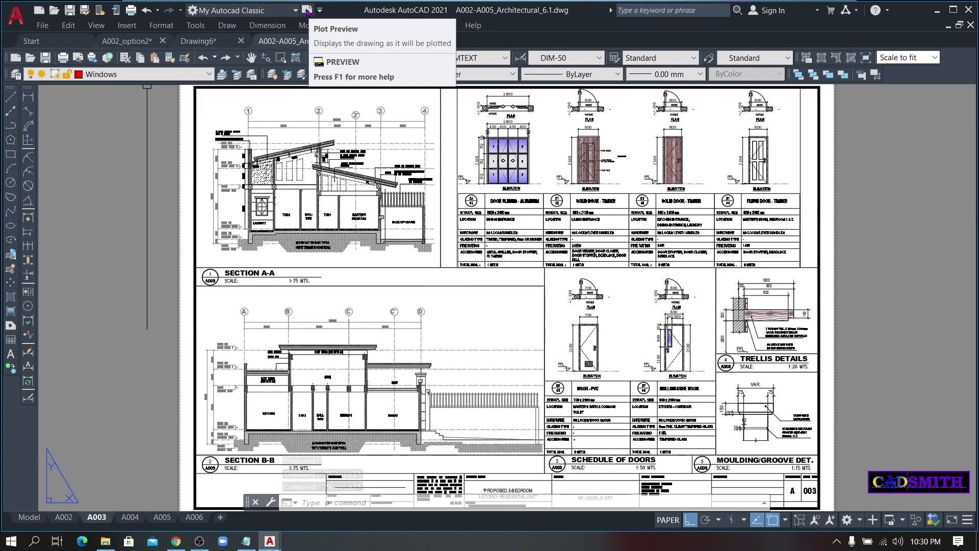
Preview the plot of layout A003 and examine the area around the door schedule viewport's border.
{"action": "left_click", "coordinate": [306, 10]}
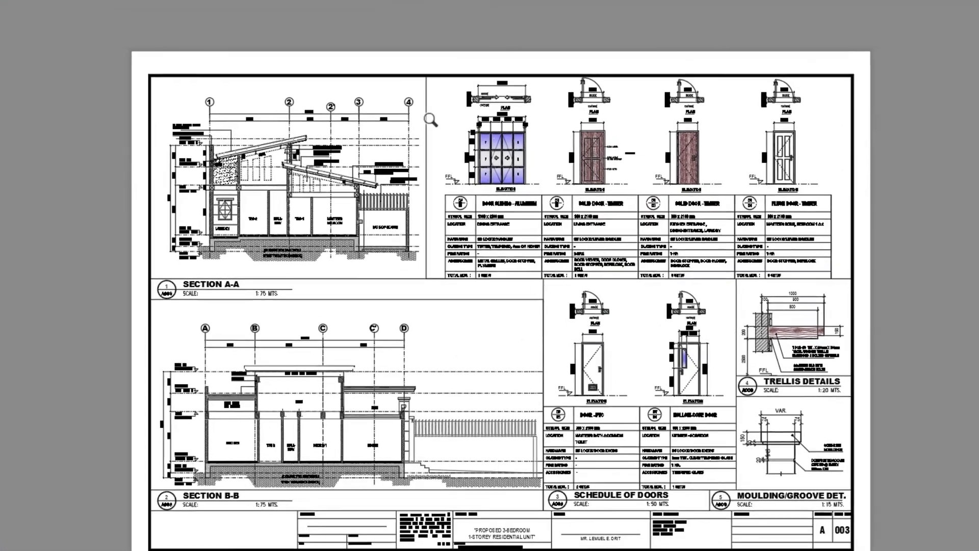
{"action": "scroll", "coordinate": [447, 87], "scroll_direction": "down", "scroll_amount": 2}
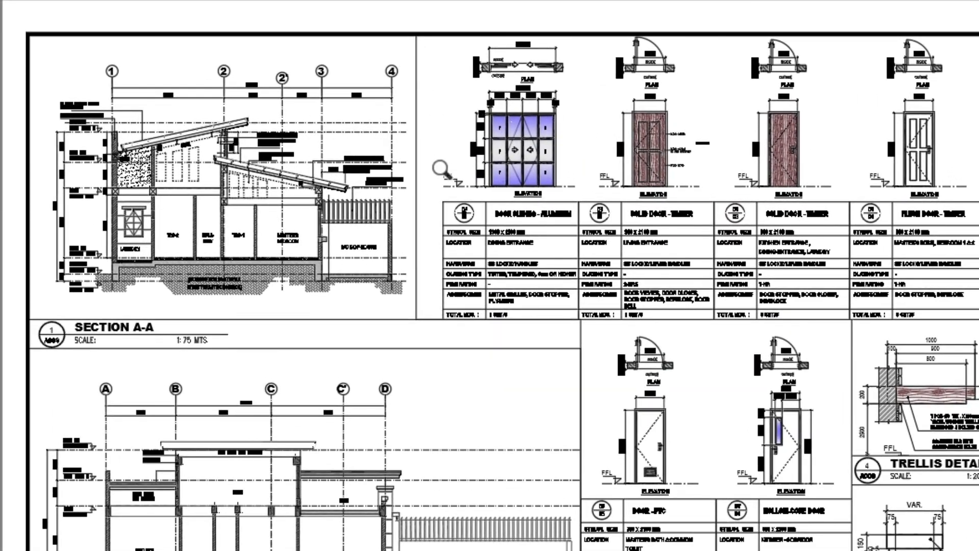
{"action": "scroll", "coordinate": [440, 148], "scroll_direction": "up", "scroll_amount": 2}
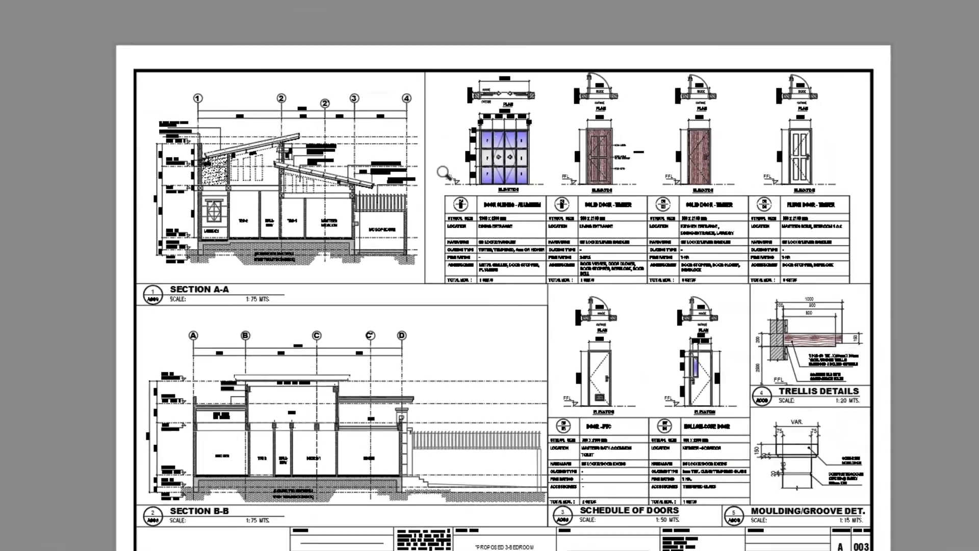